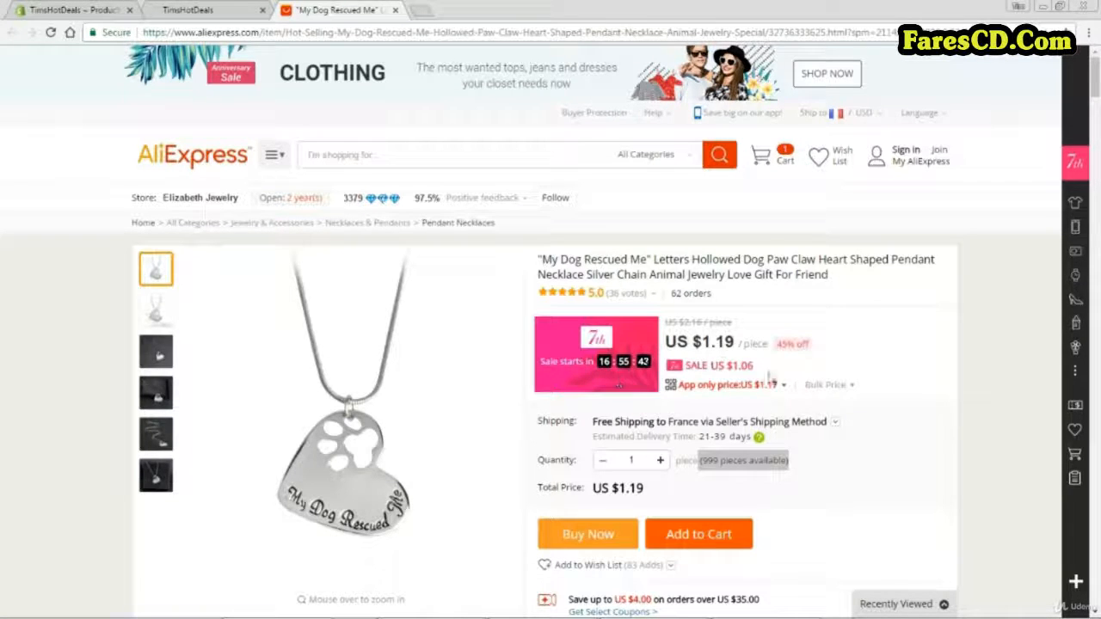
Examine the AliExpress necklace listing's photos, available quantity, shipping methods for France and product detail images.
{"action": "mouse_move", "coordinate": [776, 386]}
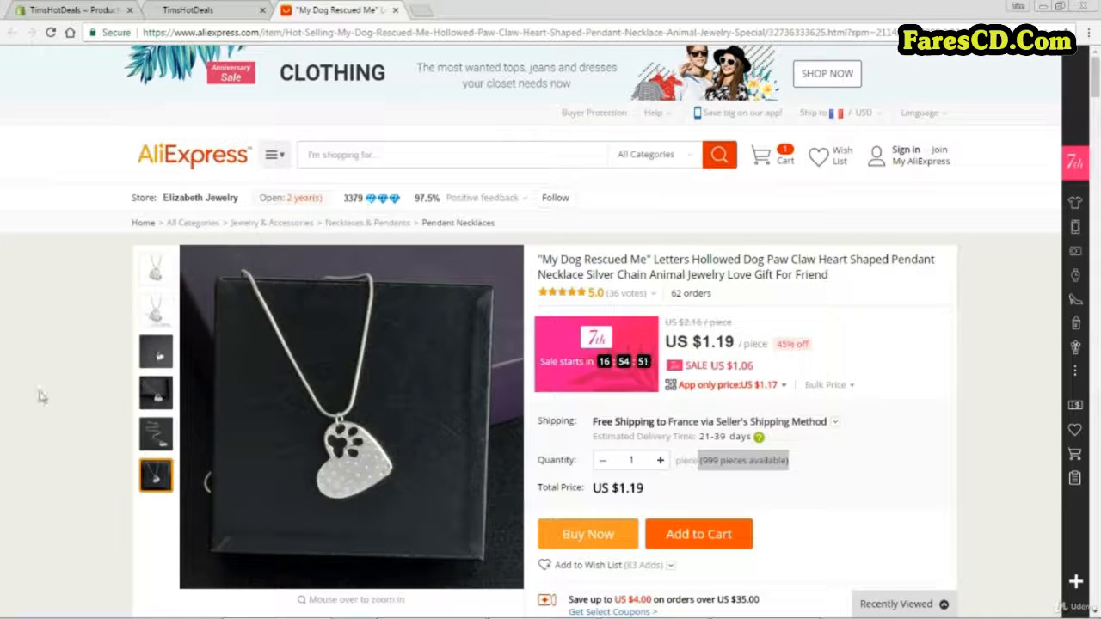
{"action": "mouse_move", "coordinate": [152, 269]}
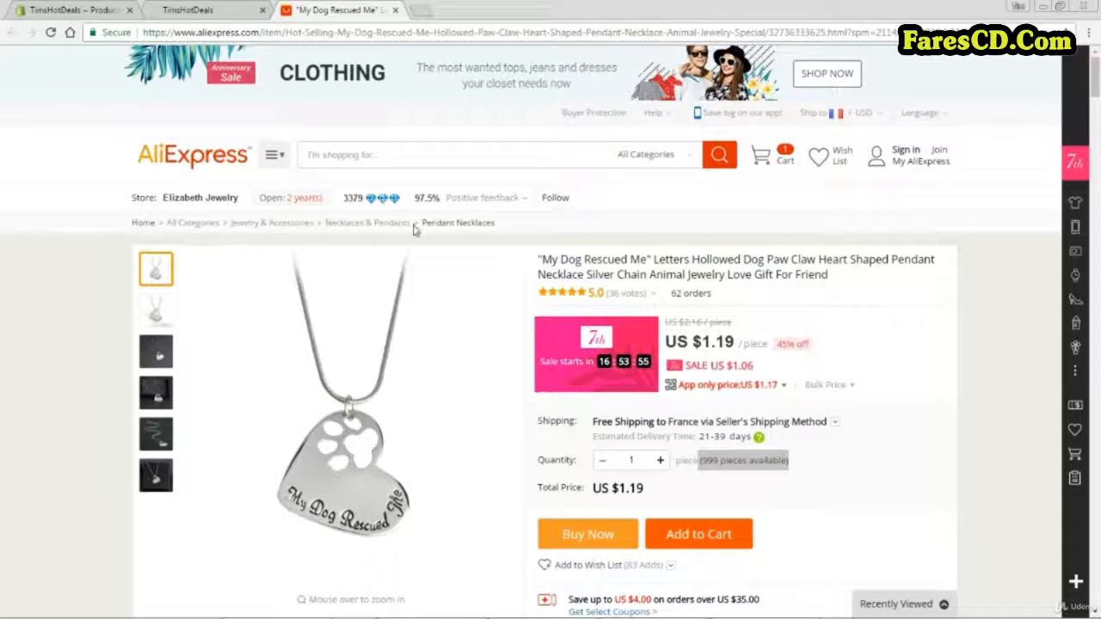
{"action": "mouse_move", "coordinate": [424, 208]}
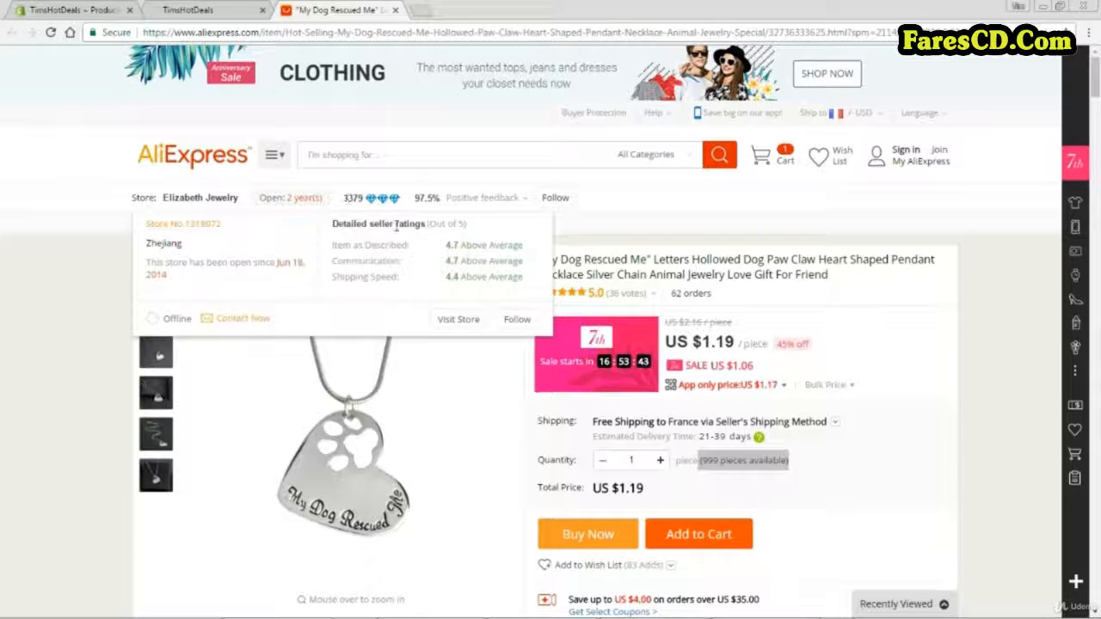
{"action": "double_click", "coordinate": [709, 460]}
{"action": "left_click_drag", "start_coordinate": [680, 461], "coordinate": [797, 467]}
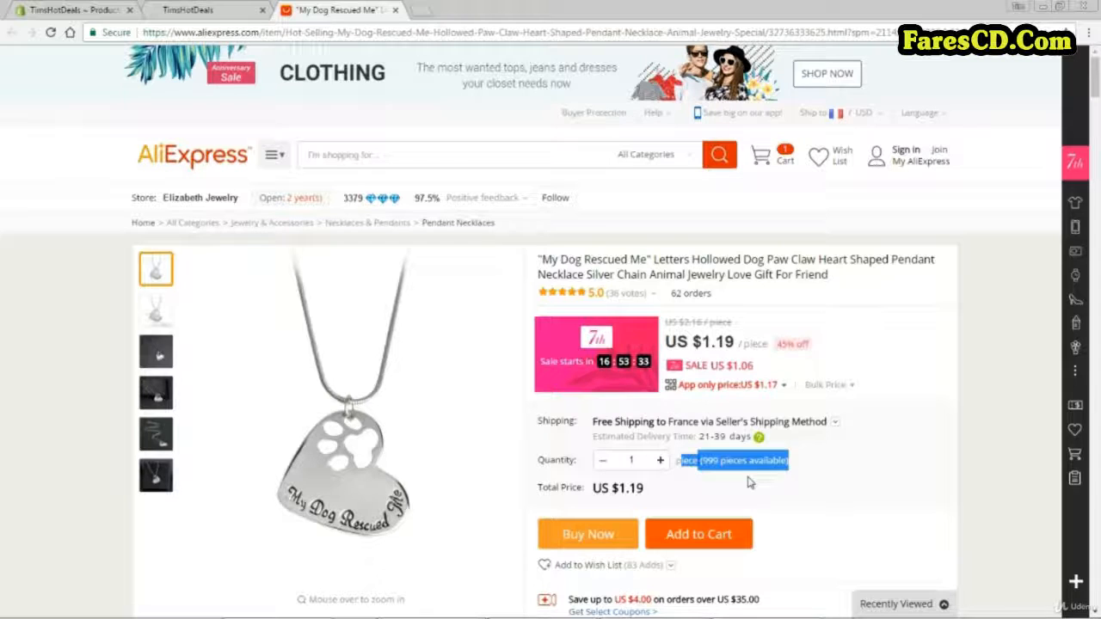
{"action": "left_click", "coordinate": [833, 424]}
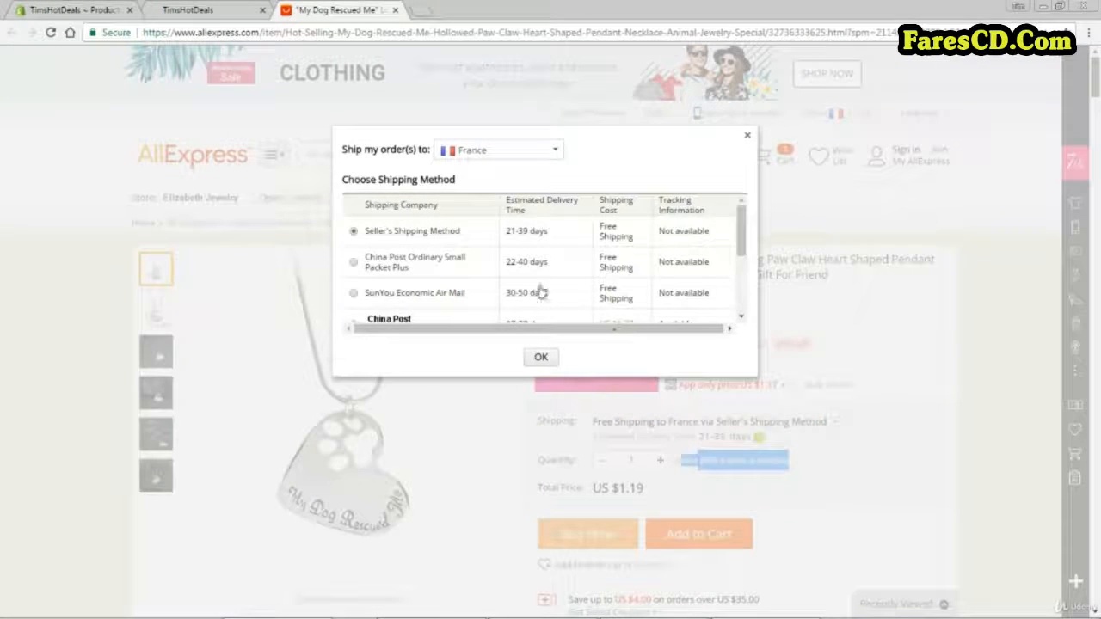
{"action": "scroll", "coordinate": [540, 274], "scroll_direction": "down", "scroll_amount": 1}
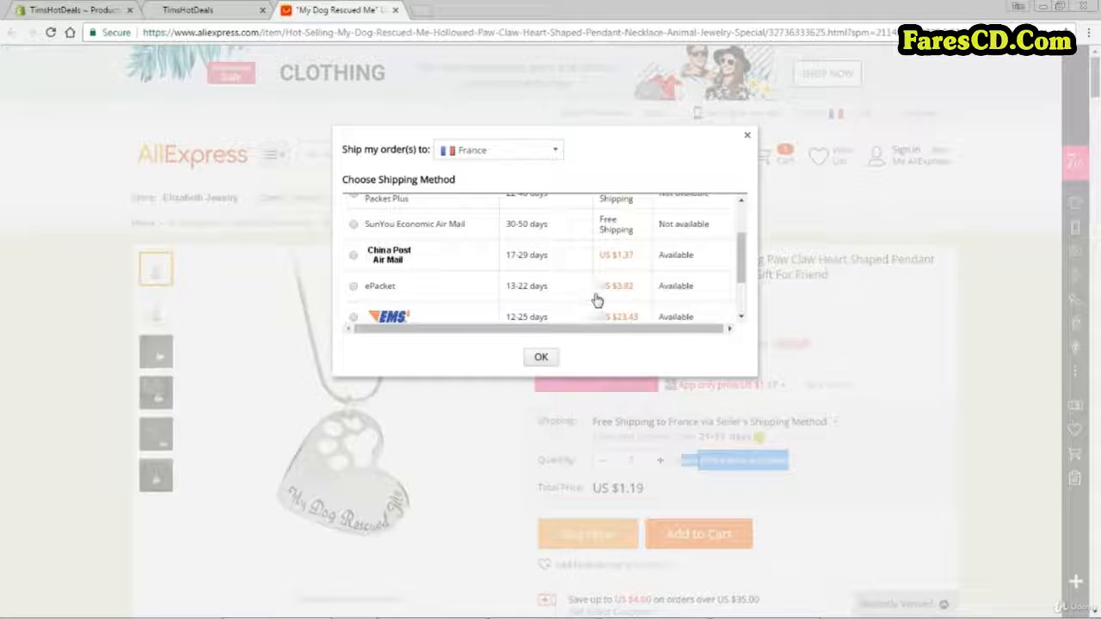
{"action": "left_click", "coordinate": [747, 137]}
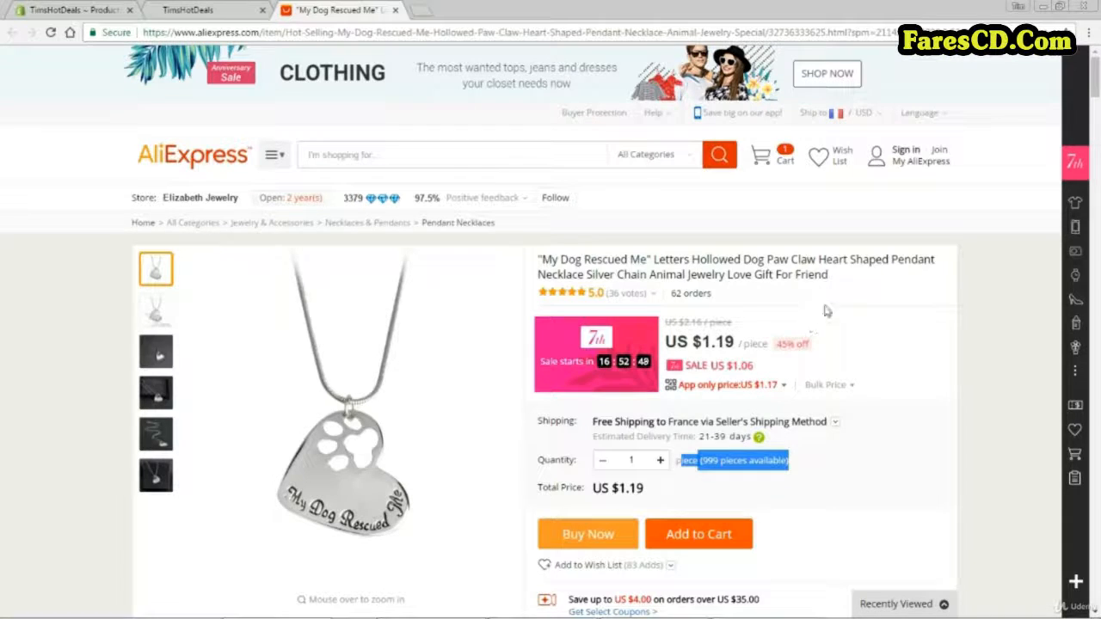
{"action": "left_click_drag", "start_coordinate": [1093, 83], "coordinate": [1096, 249]}
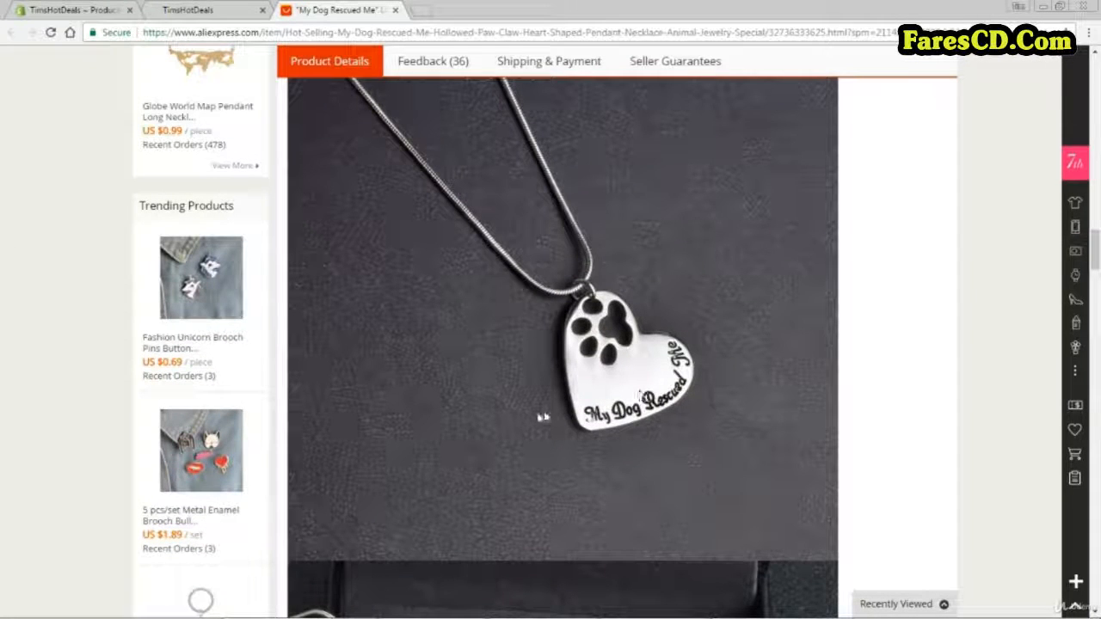
{"action": "right_click", "coordinate": [555, 277]}
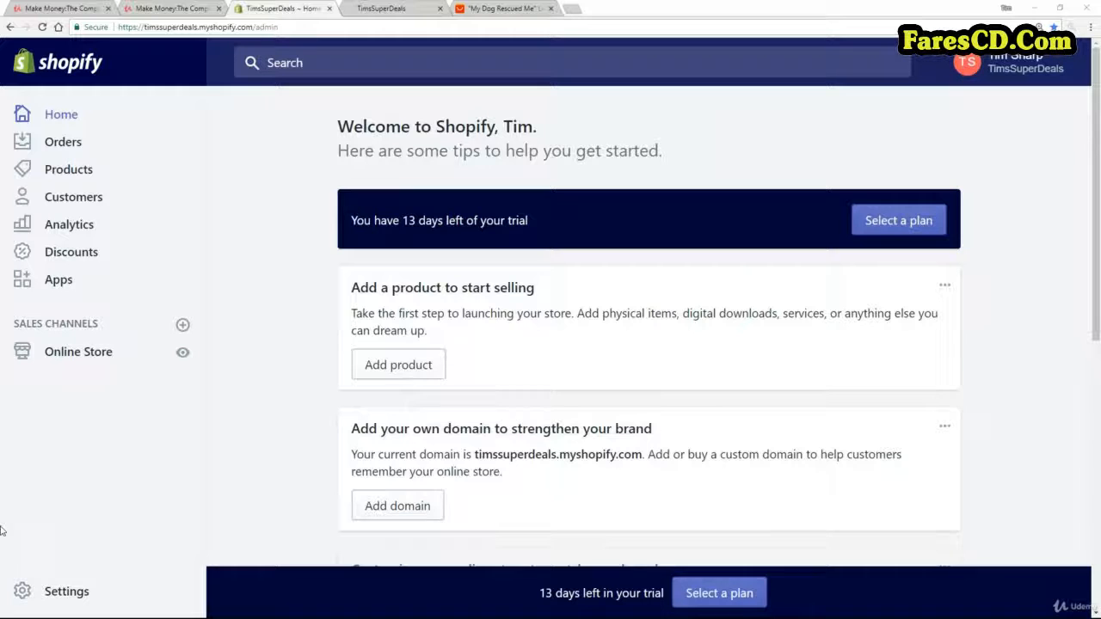
Switch to the Shopify store admin and start adding a new product.
{"action": "left_click", "coordinate": [63, 172]}
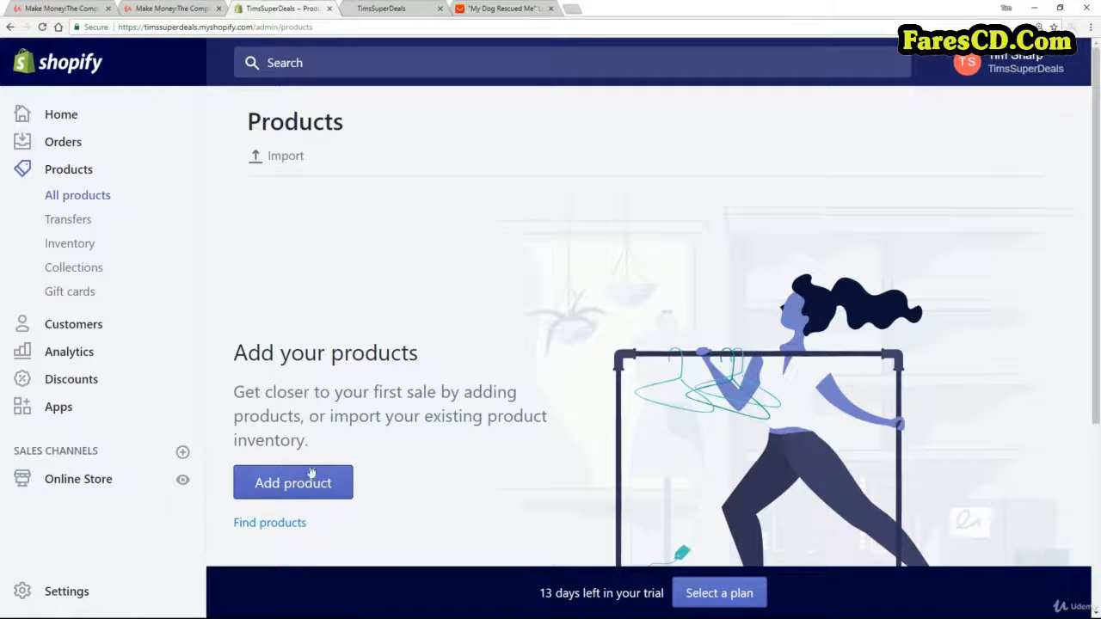
{"action": "left_click", "coordinate": [308, 485]}
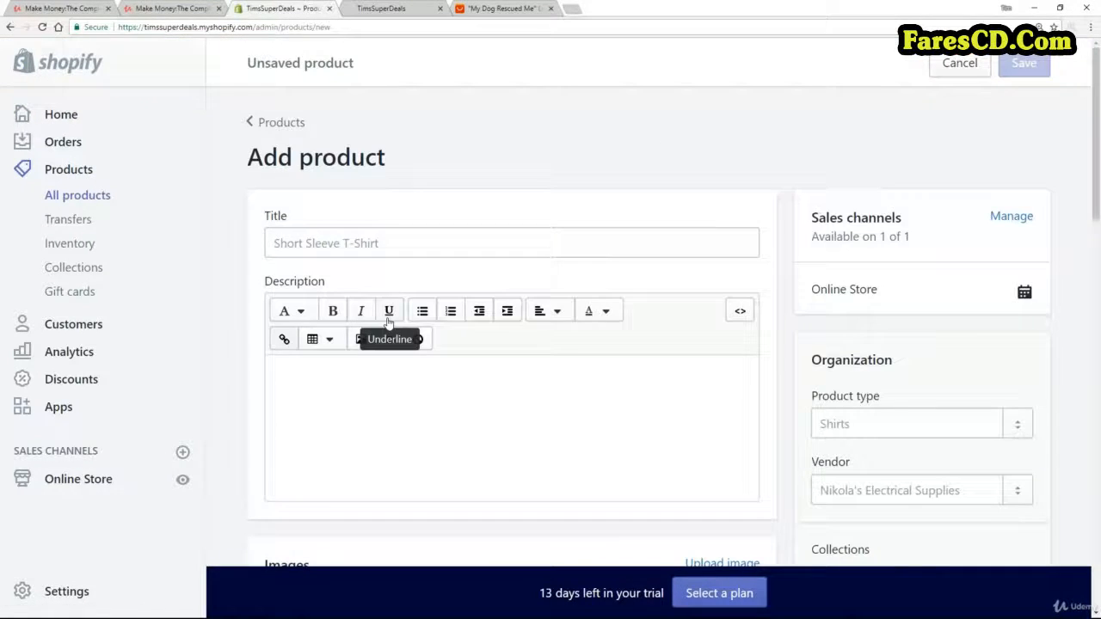
{"action": "left_click", "coordinate": [325, 243]}
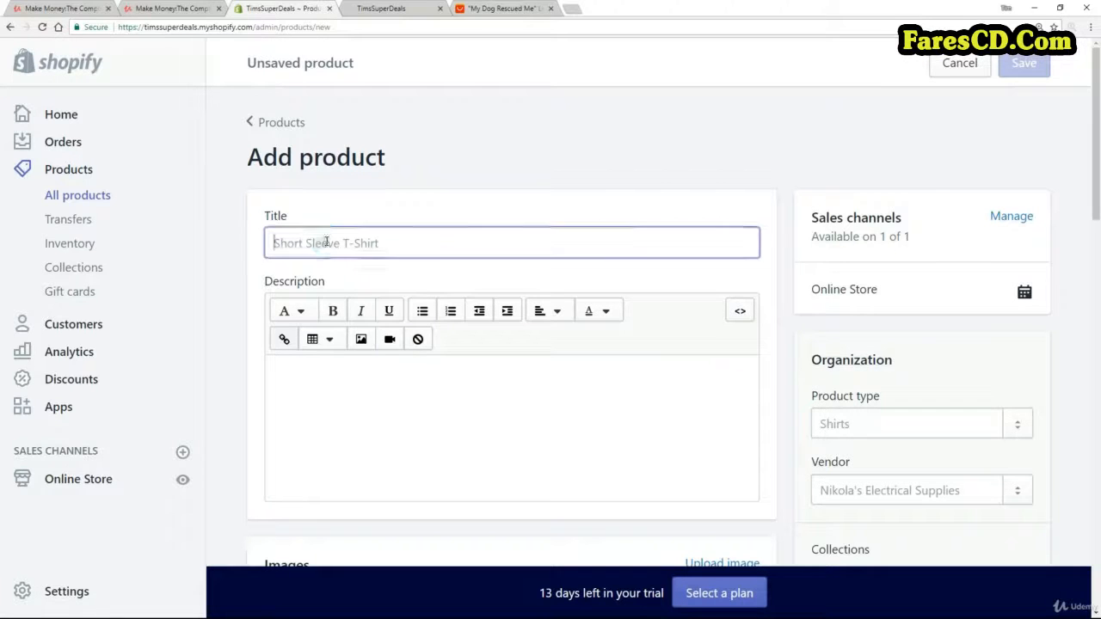
{"action": "left_click", "coordinate": [338, 410]}
{"action": "scroll", "coordinate": [386, 418], "scroll_direction": "down", "scroll_amount": 2}
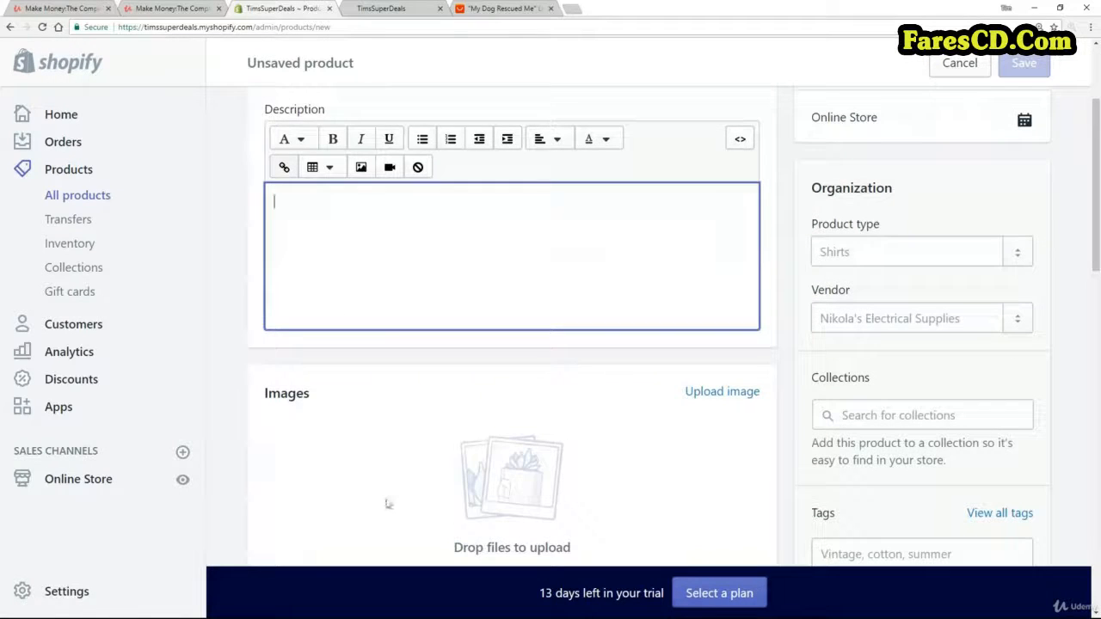
{"action": "scroll", "coordinate": [403, 313], "scroll_direction": "up", "scroll_amount": 2}
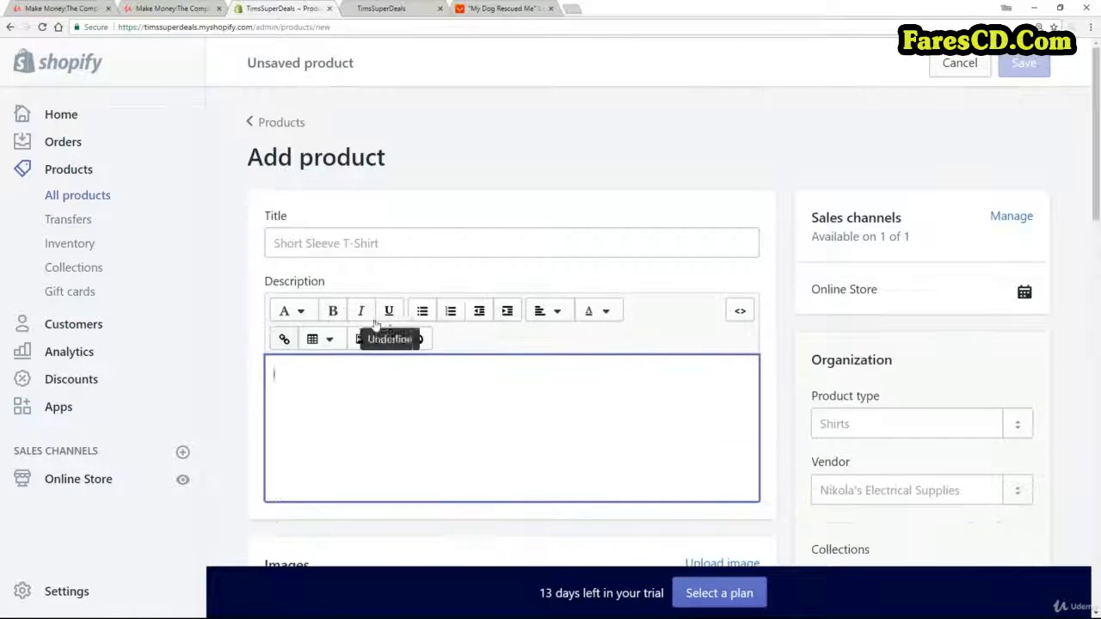
Title the new product "Heart shaped dog pendant".
{"action": "left_click", "coordinate": [299, 243]}
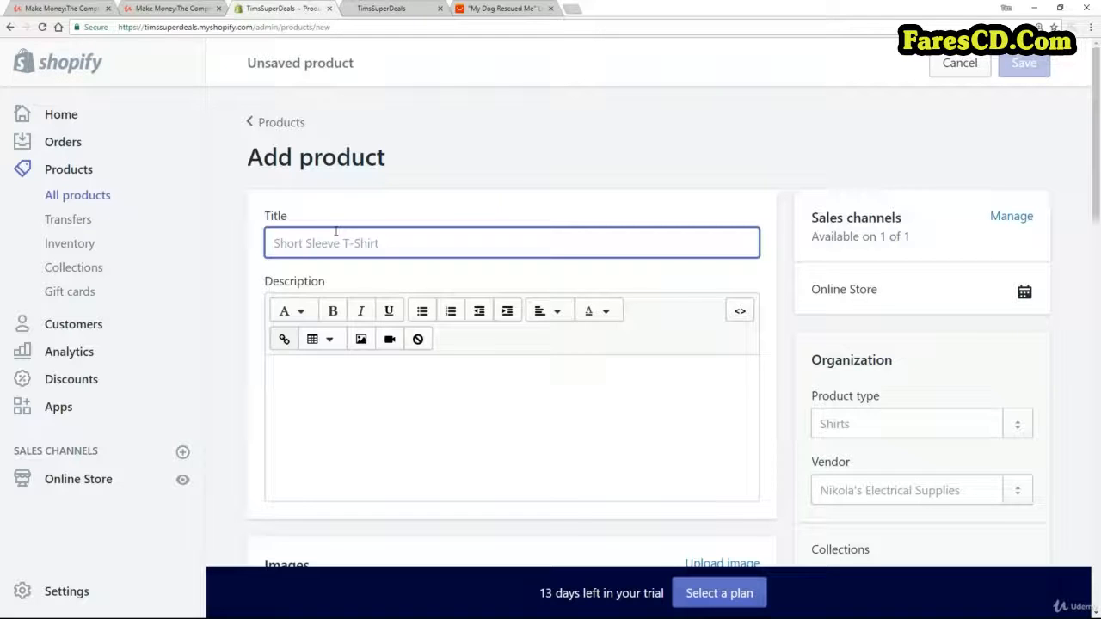
{"action": "type", "text": "Heart shaped "}
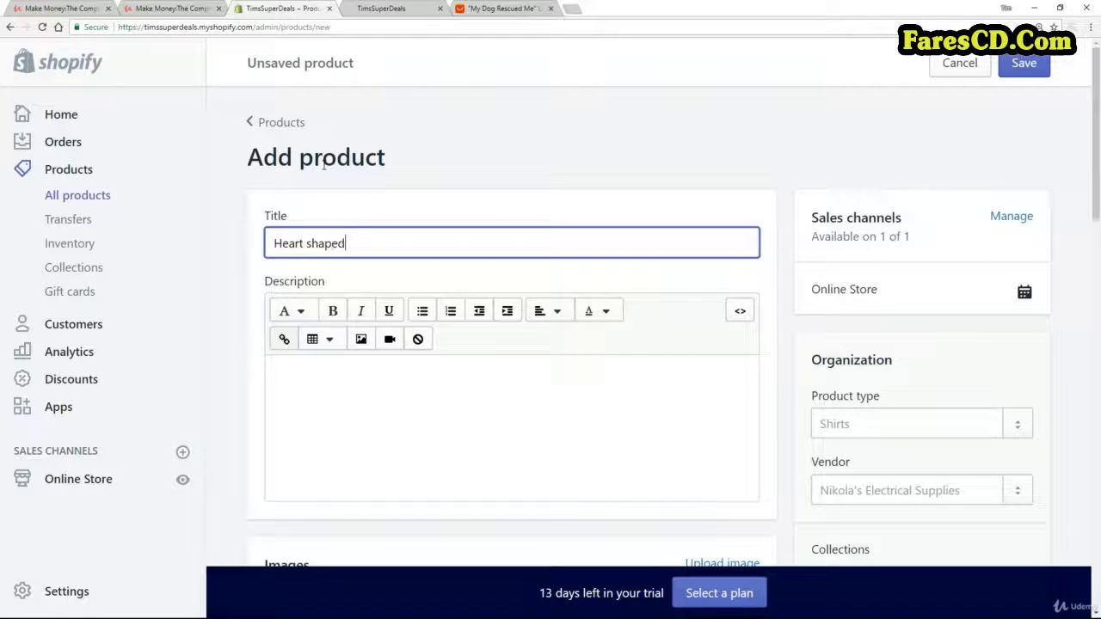
{"action": "type", "text": "dog p"}
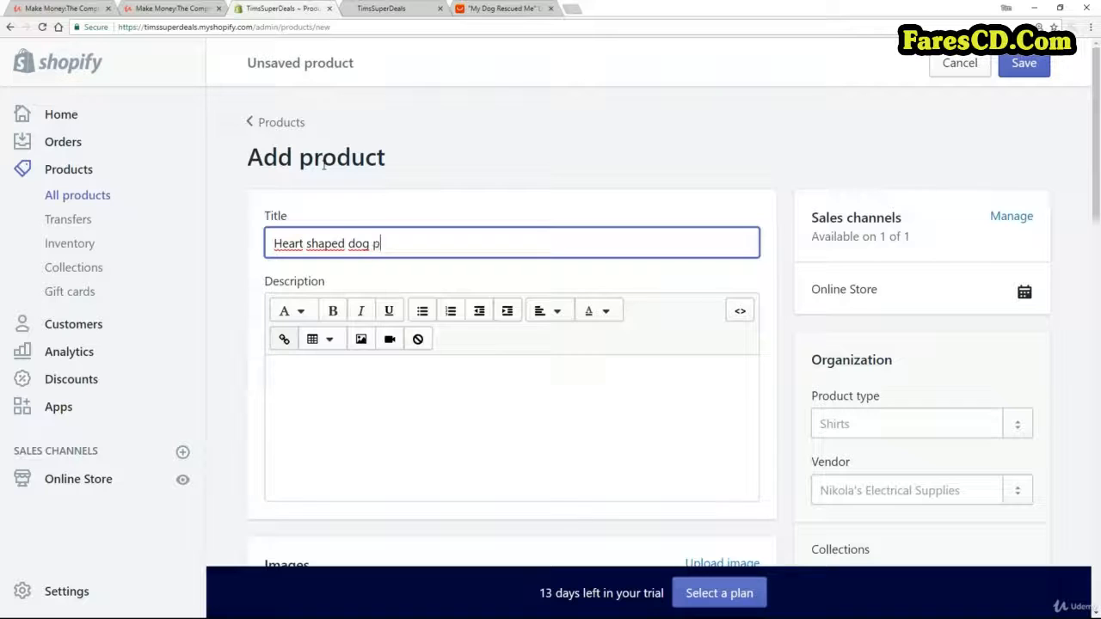
{"action": "type", "text": "endant"}
Open the product description with the question "Would you love to own this heart shaped dog pendant?".
{"action": "left_click", "coordinate": [320, 405]}
{"action": "left_click", "coordinate": [320, 405]}
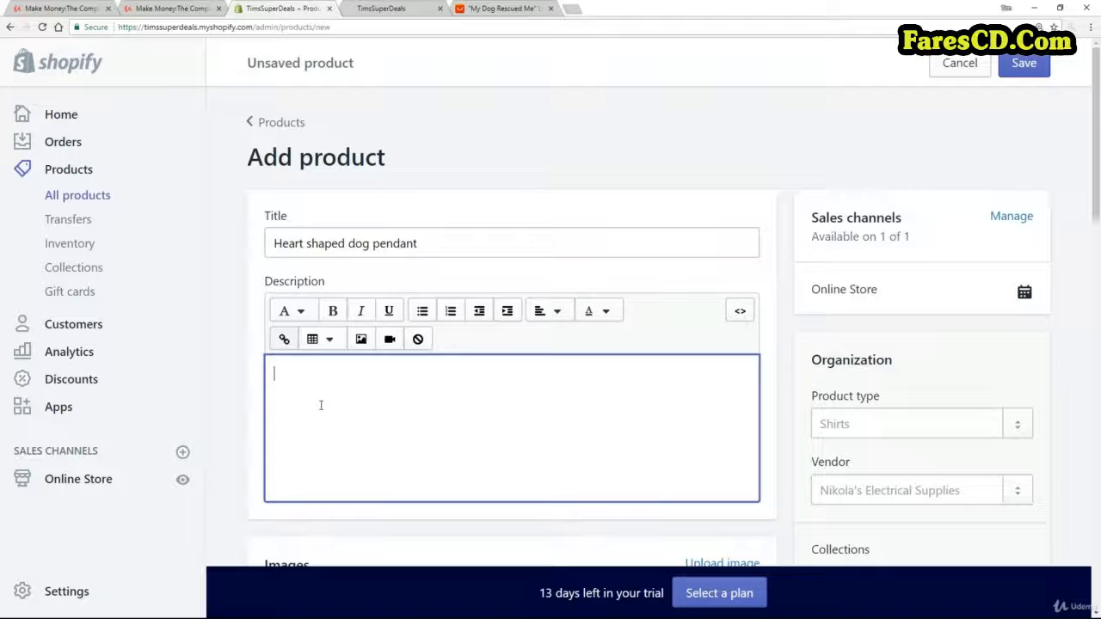
{"action": "type", "text": "Would you love to own this hear"}
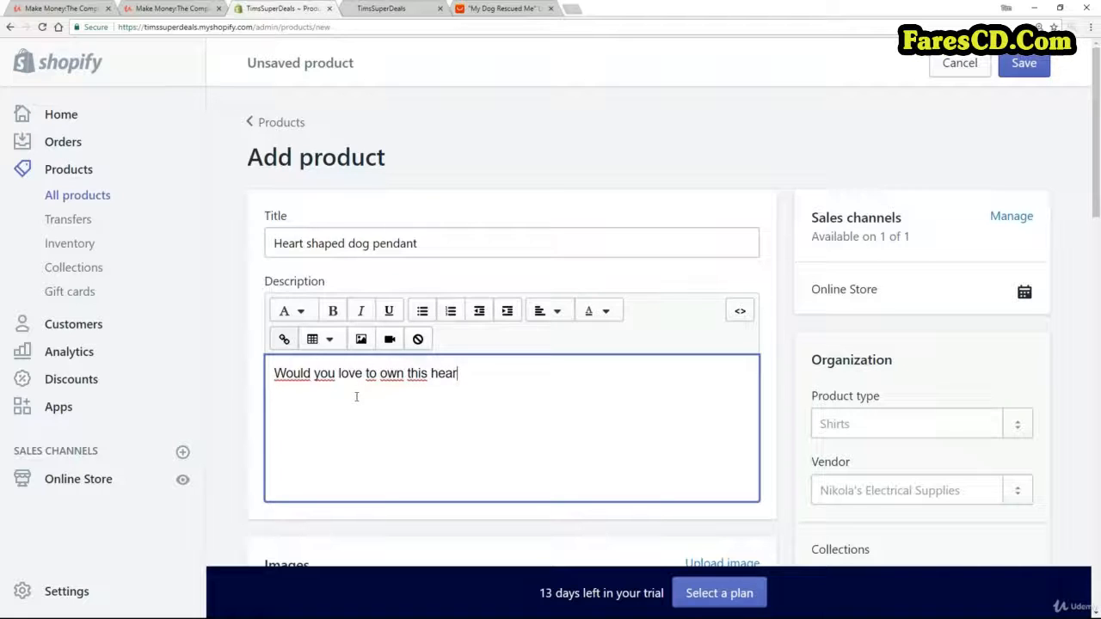
{"action": "type", "text": "t shaoo"}
{"action": "type", "text": "d"}
{"action": "key", "text": "BackSpace"}
{"action": "key", "text": "BackSpace"}
{"action": "key", "text": "BackSpace"}
{"action": "type", "text": "ped "}
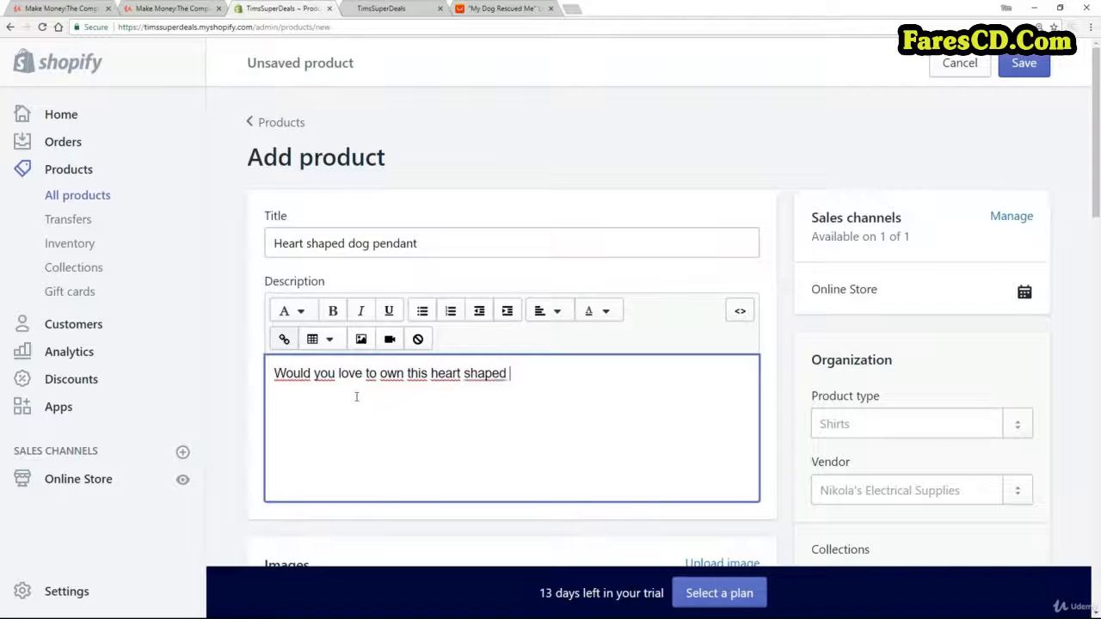
{"action": "type", "text": "dog pendant?"}
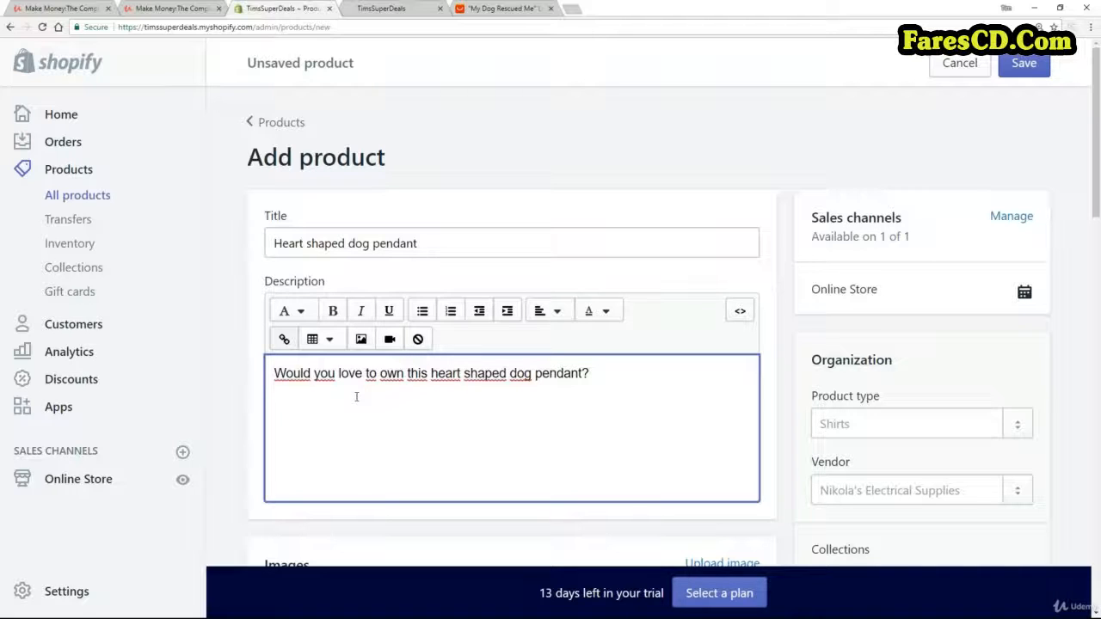
Begin a bulleted list below the question with the items "Show your love of dogs" and "High quality alloy".
{"action": "key", "text": "Return"}
{"action": "key", "text": "Return"}
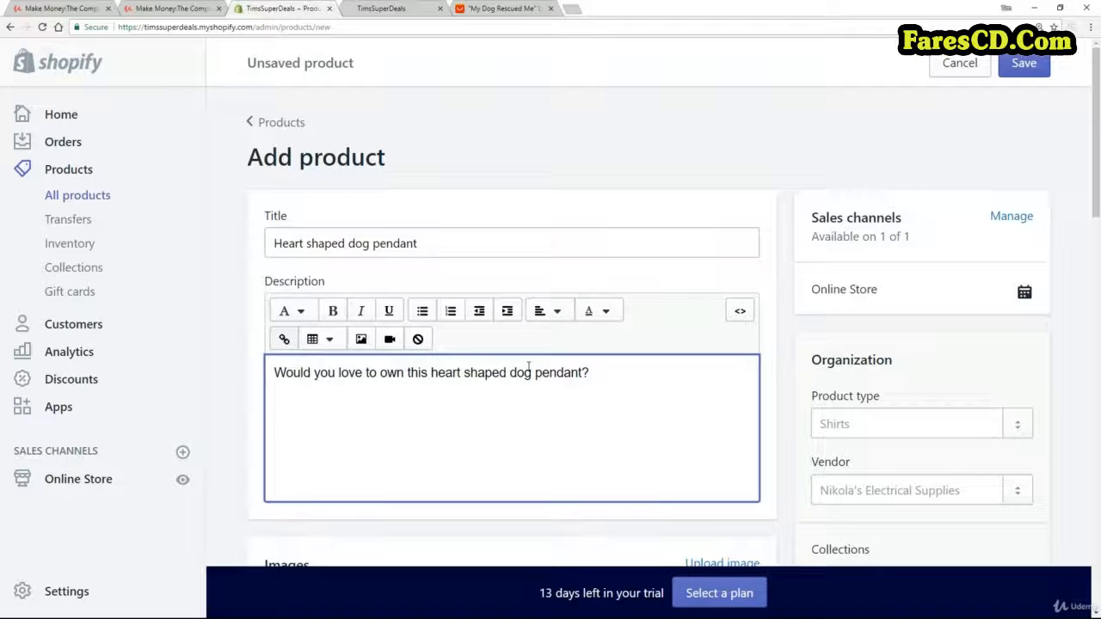
{"action": "left_click", "coordinate": [423, 311]}
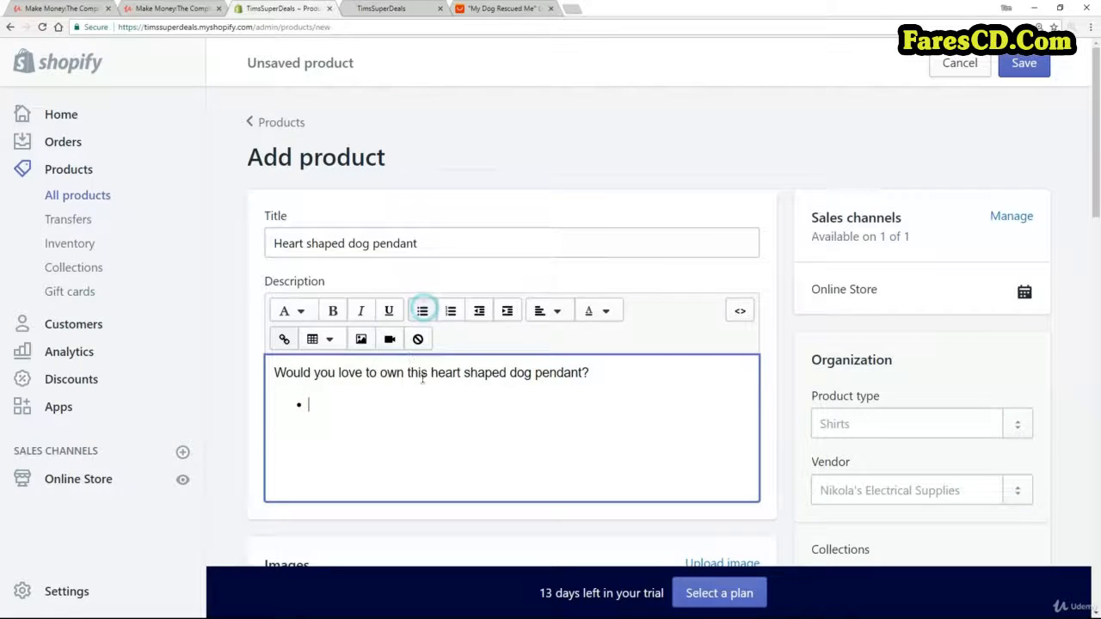
{"action": "type", "text": "Show you"}
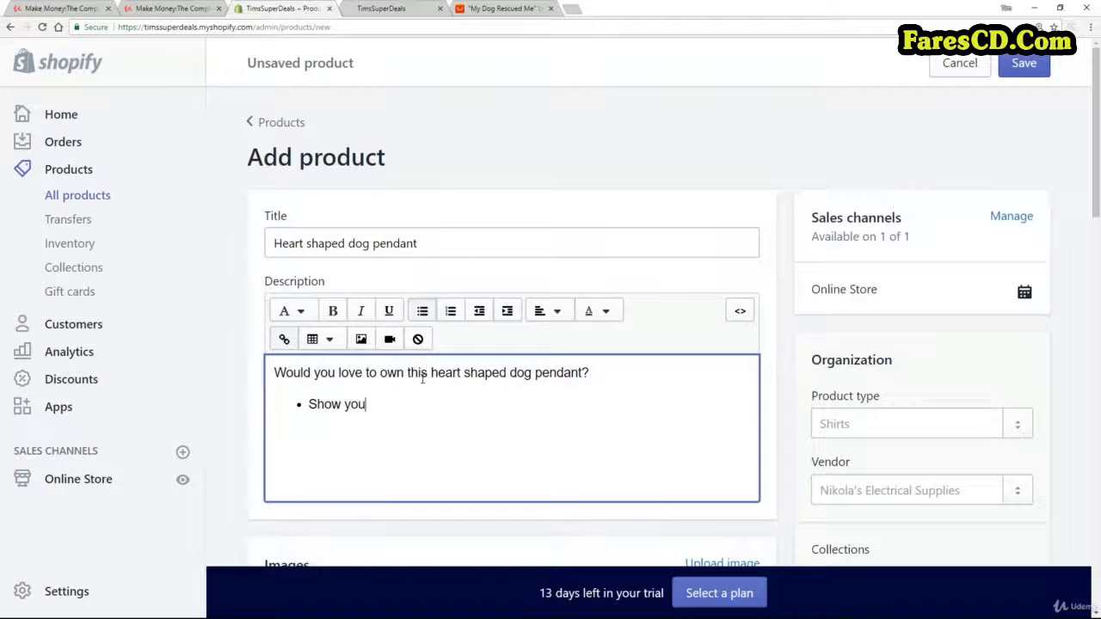
{"action": "type", "text": "r love of dogs"}
{"action": "key", "text": "Return"}
{"action": "type", "text": "H"}
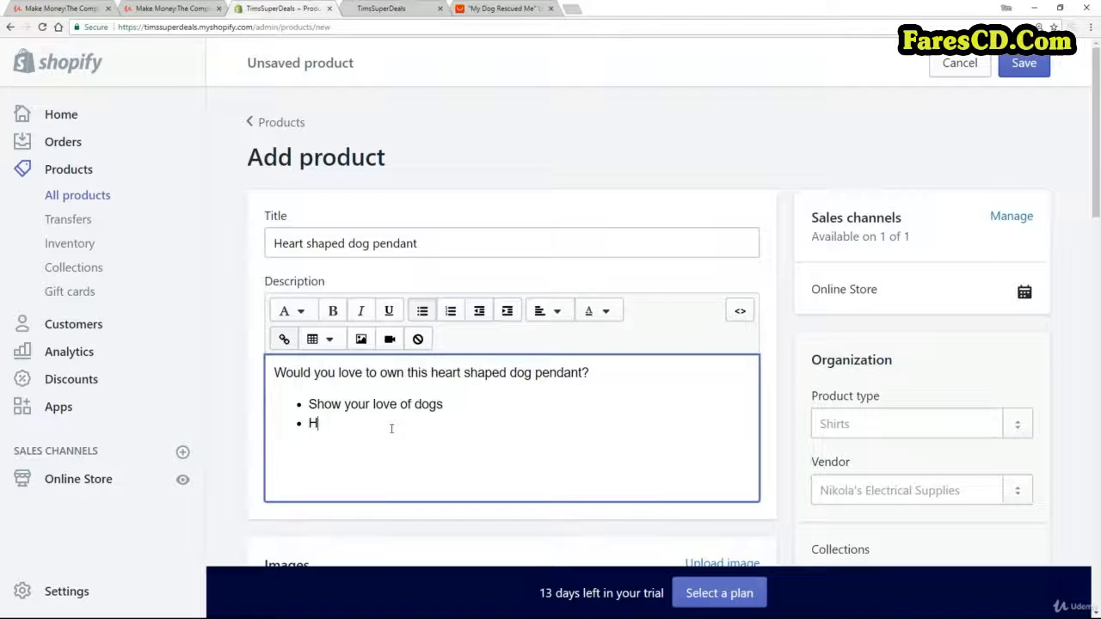
{"action": "type", "text": "igh quality "}
{"action": "type", "text": "alloy"}
Add "Beautiful silver finish" as the third bullet and end the list.
{"action": "type", "text": "Beaut"}
{"action": "type", "text": "iful sive"}
{"action": "type", "text": "r"}
{"action": "key", "text": "BackSpace"}
{"action": "key", "text": "BackSpace"}
{"action": "key", "text": "BackSpace"}
{"action": "key", "text": "BackSpace"}
{"action": "type", "text": "ilver finish"}
{"action": "key", "text": "Return"}
{"action": "key", "text": "Return"}
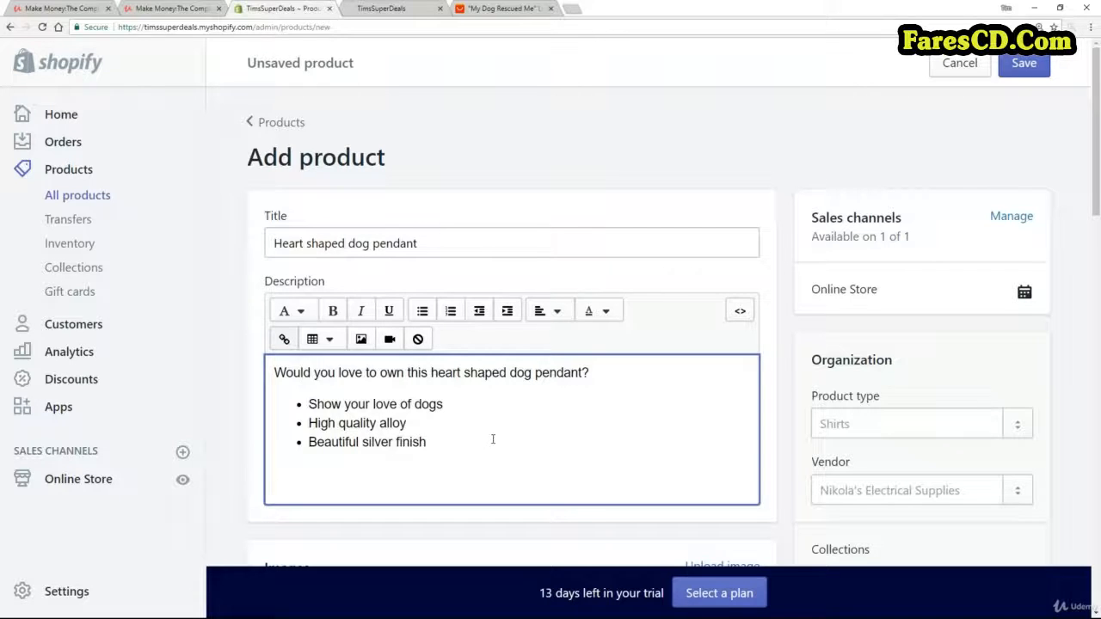
Upload all five saved necklace photos from the Images folder as the product's images.
{"action": "scroll", "coordinate": [546, 305], "scroll_direction": "down", "scroll_amount": 4}
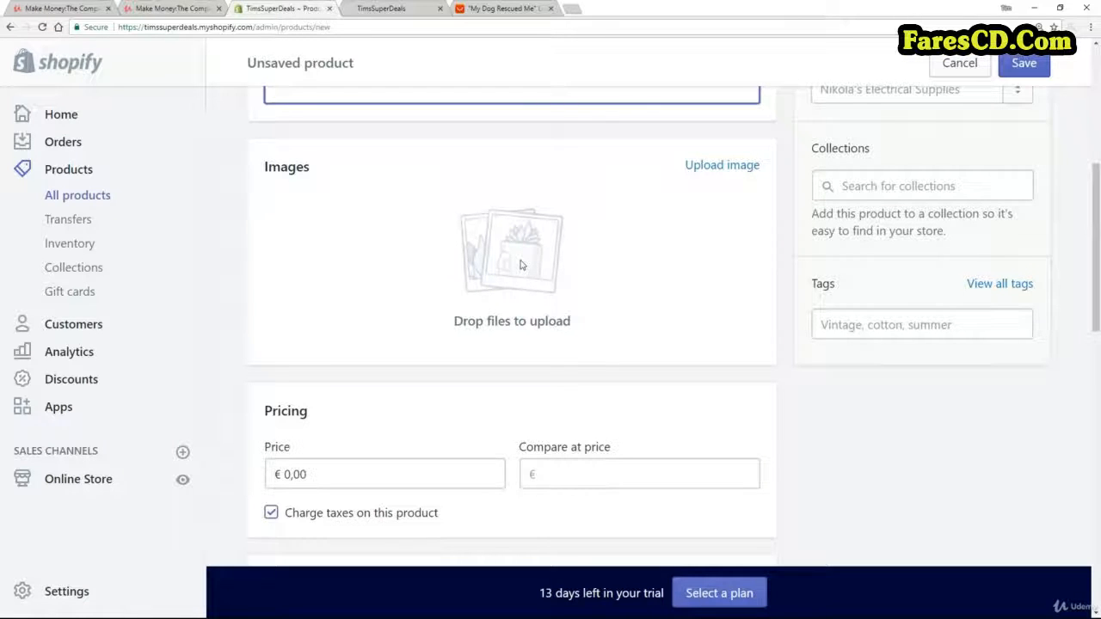
{"action": "left_click", "coordinate": [737, 172]}
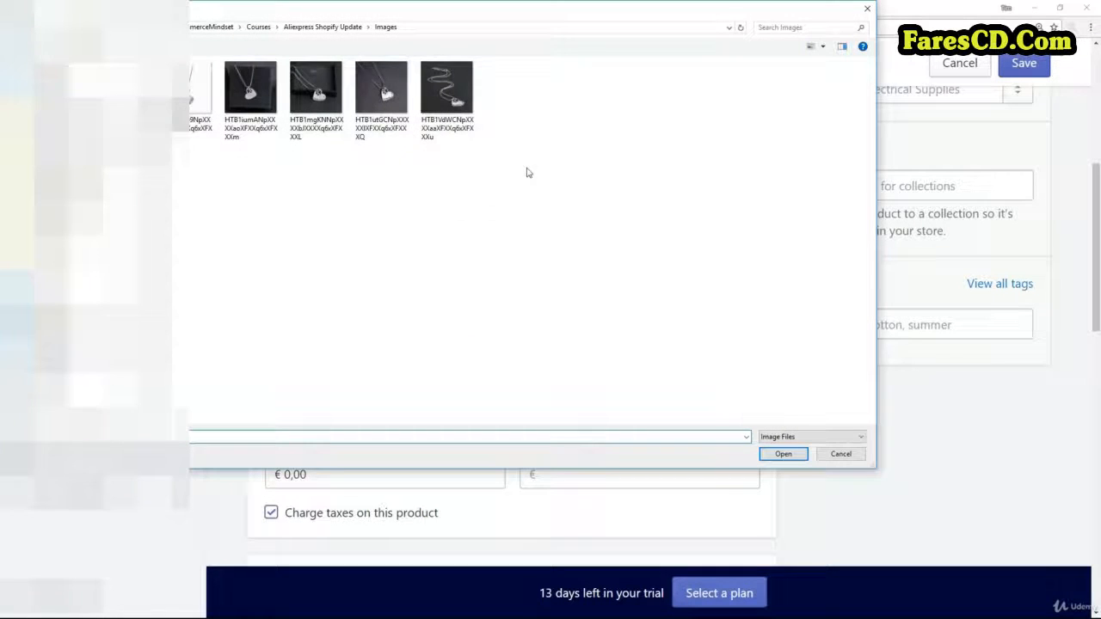
{"action": "left_click", "coordinate": [200, 114]}
{"action": "left_click", "coordinate": [457, 103], "text": "shift"}
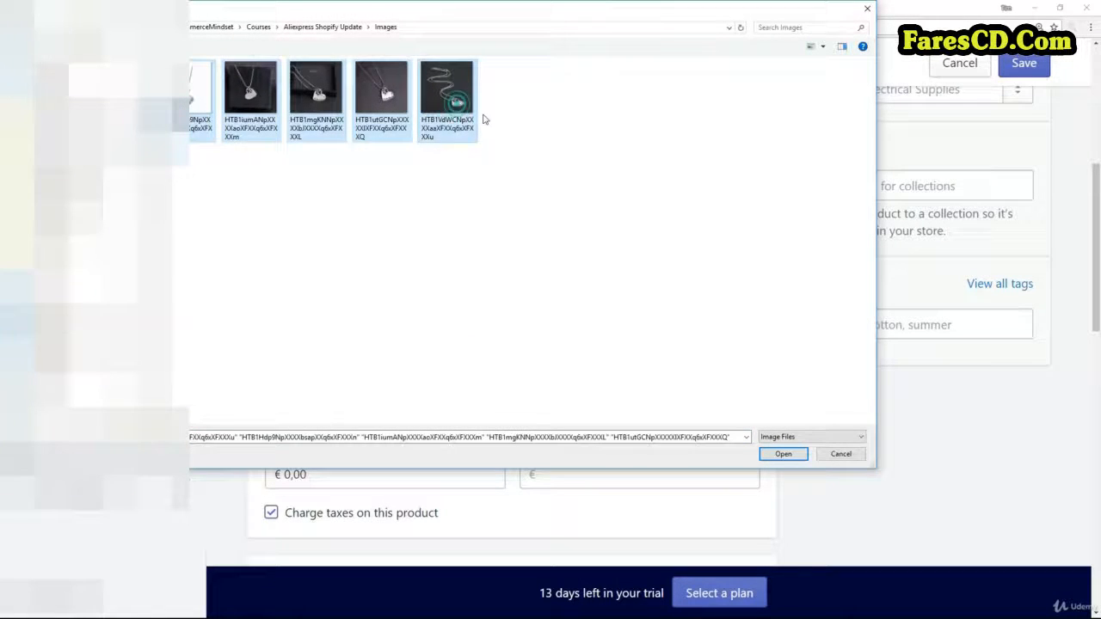
{"action": "left_click", "coordinate": [780, 454]}
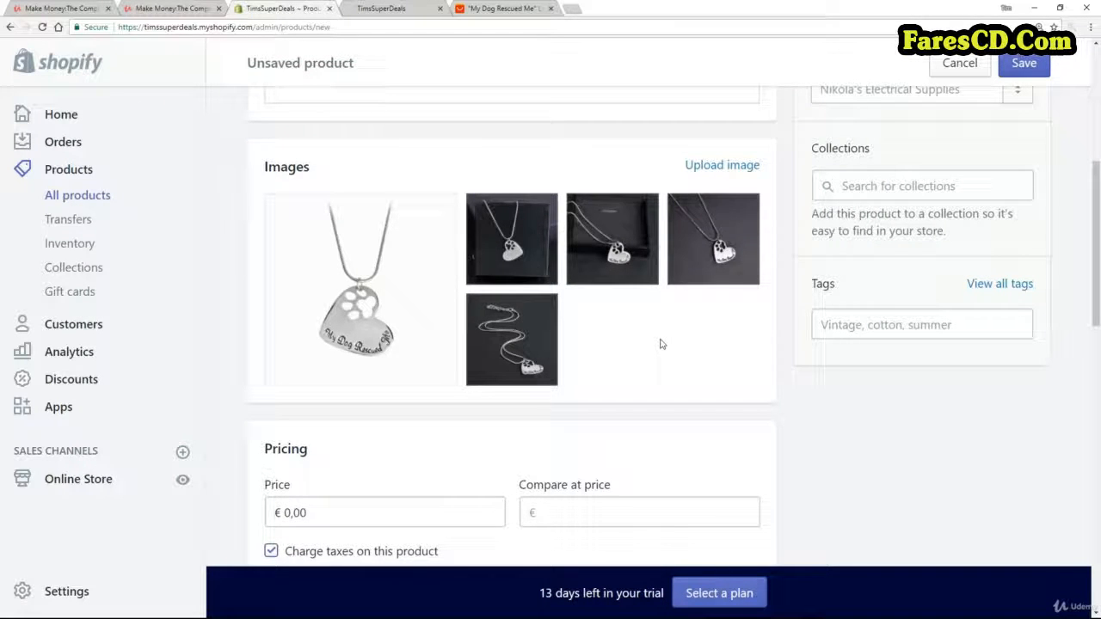
{"action": "mouse_move", "coordinate": [512, 245]}
{"action": "left_mouse_down"}
{"action": "mouse_move", "coordinate": [612, 245]}
{"action": "mouse_move", "coordinate": [525, 249]}
{"action": "left_mouse_up"}
{"action": "mouse_move", "coordinate": [353, 351]}
Set the product's compare at price to €25.
{"action": "scroll", "coordinate": [637, 357], "scroll_direction": "up", "scroll_amount": 5}
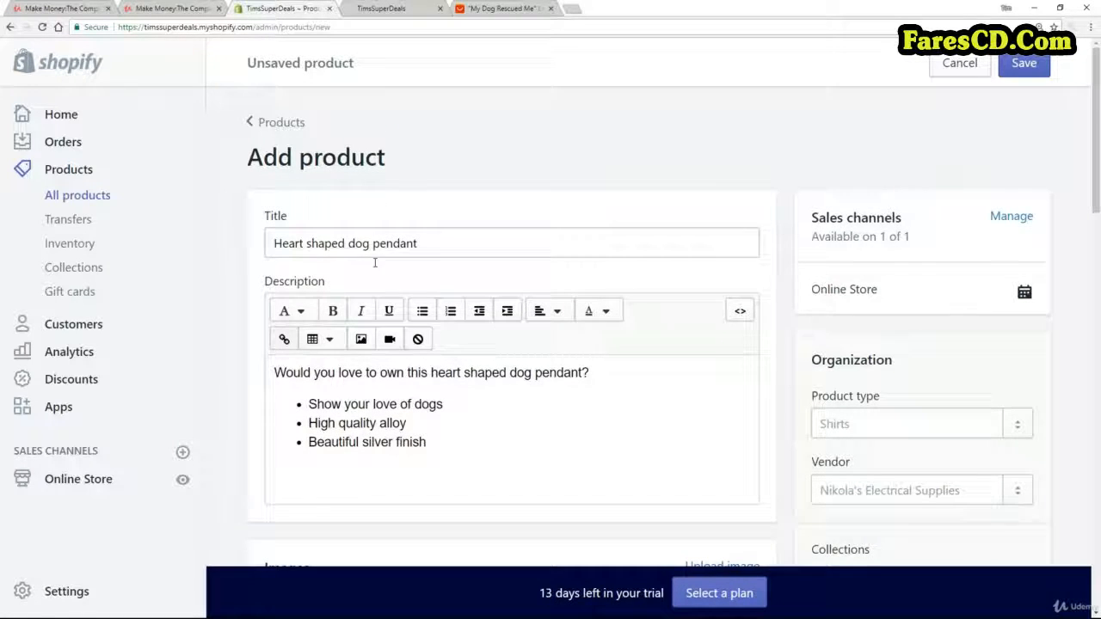
{"action": "scroll", "coordinate": [404, 297], "scroll_direction": "down", "scroll_amount": 3}
{"action": "scroll", "coordinate": [416, 319], "scroll_direction": "down", "scroll_amount": 4}
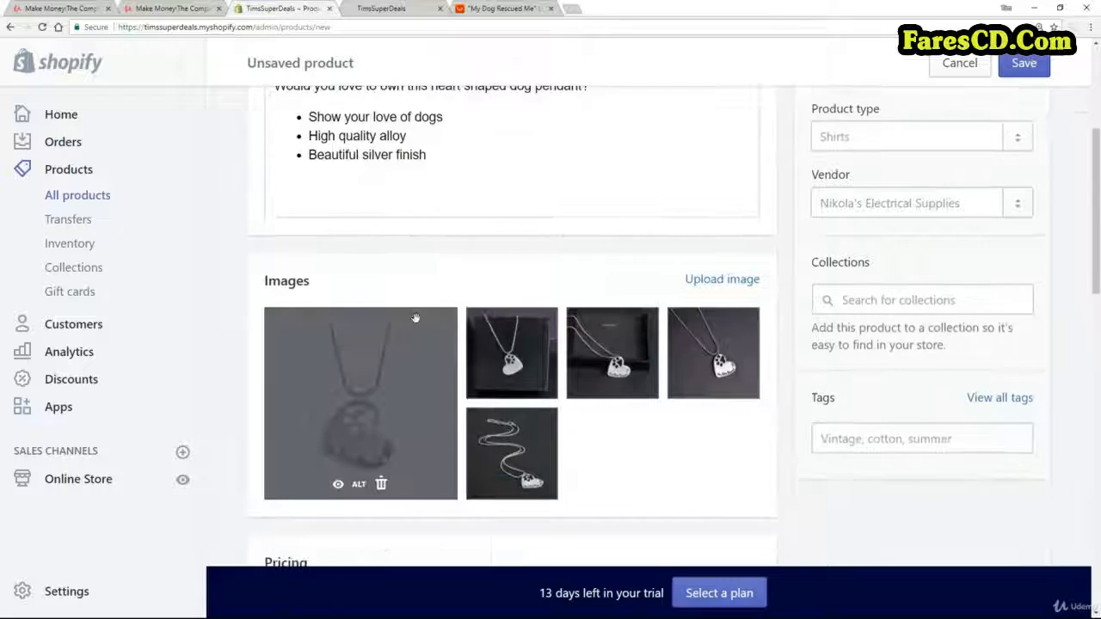
{"action": "scroll", "coordinate": [662, 369], "scroll_direction": "down", "scroll_amount": 1}
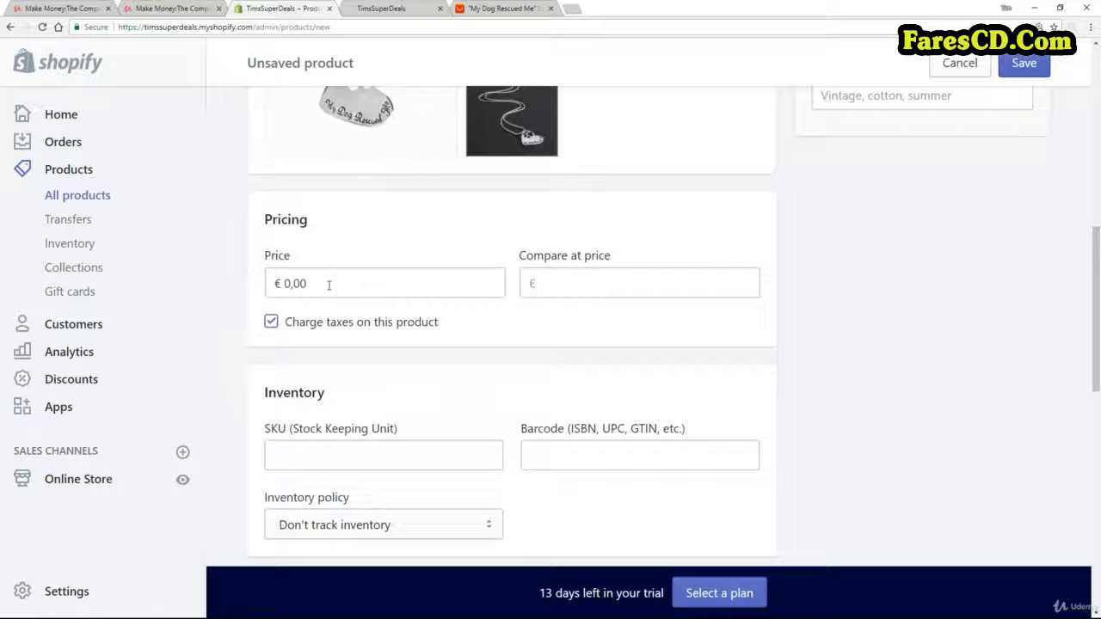
{"action": "left_click", "coordinate": [568, 285]}
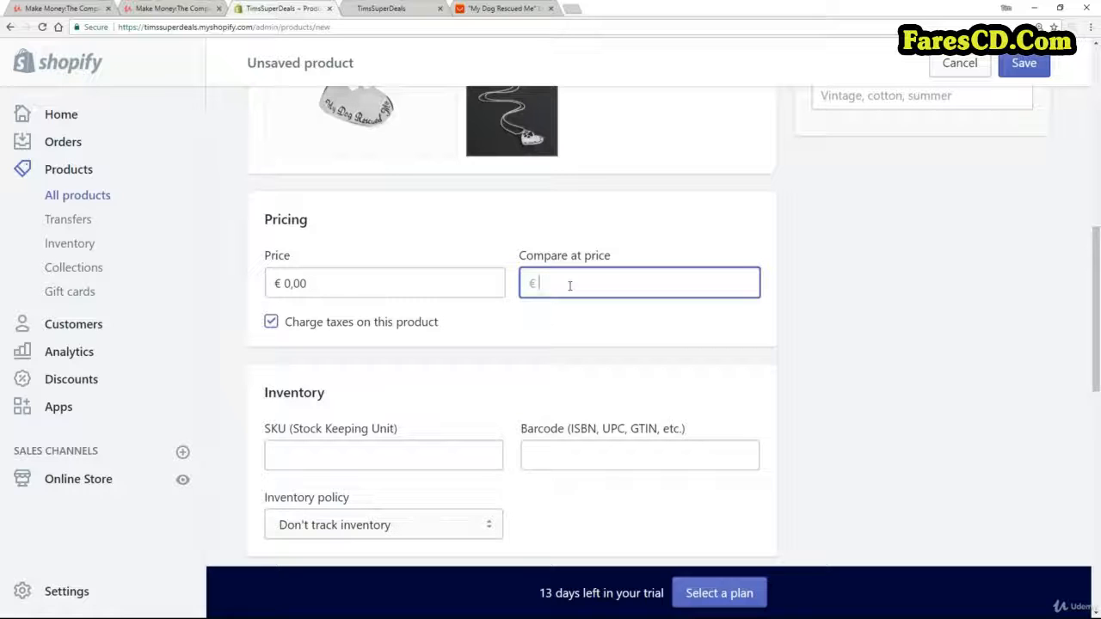
{"action": "type", "text": "25"}
Set the product's selling price to €19.
{"action": "left_click", "coordinate": [336, 282]}
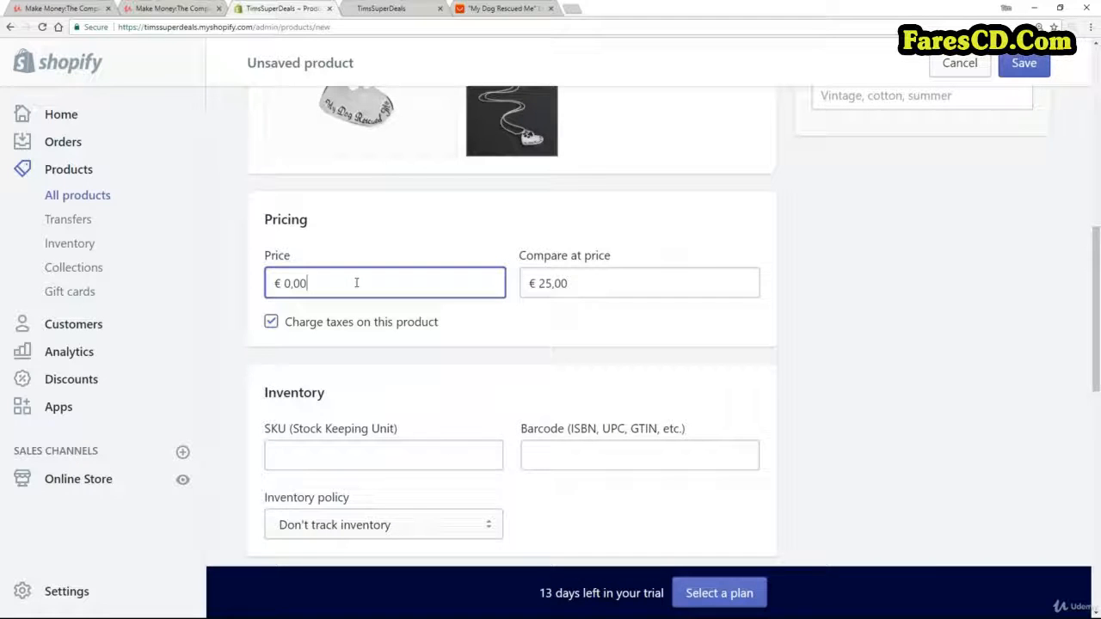
{"action": "key", "text": "BackSpace"}
{"action": "key", "text": "BackSpace"}
{"action": "key", "text": "BackSpace"}
{"action": "key", "text": "BackSpace"}
{"action": "type", "text": "19"}
{"action": "left_click", "coordinate": [685, 348]}
{"action": "scroll", "coordinate": [679, 327], "scroll_direction": "down", "scroll_amount": 3}
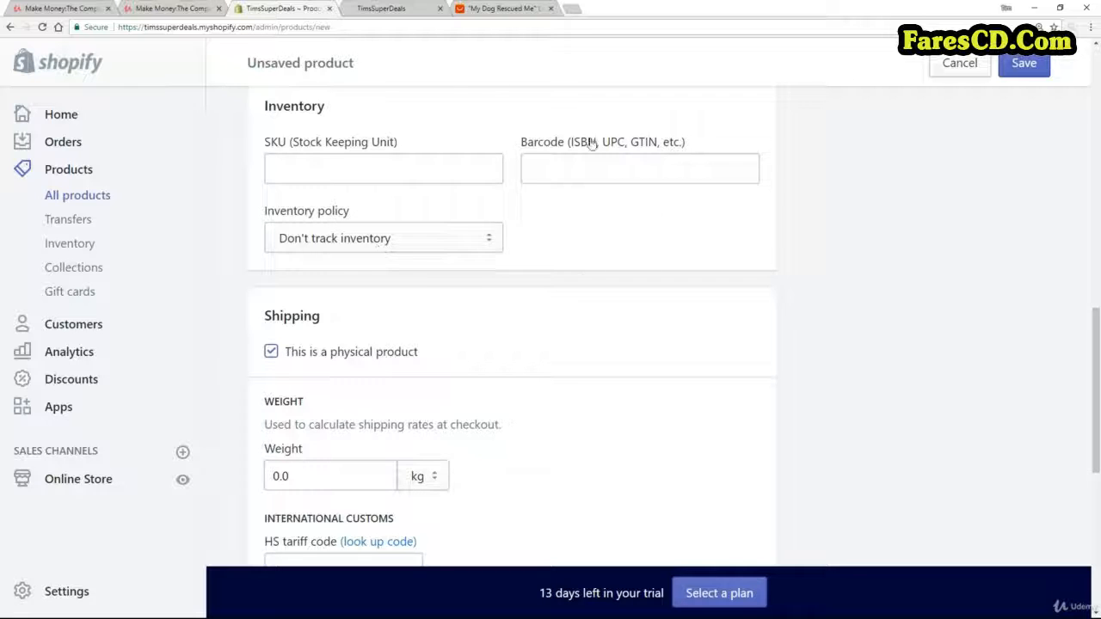
Check the shipping, variants and search engine listing sections with their defaults kept, and save the new product.
{"action": "scroll", "coordinate": [887, 315], "scroll_direction": "down", "scroll_amount": 3}
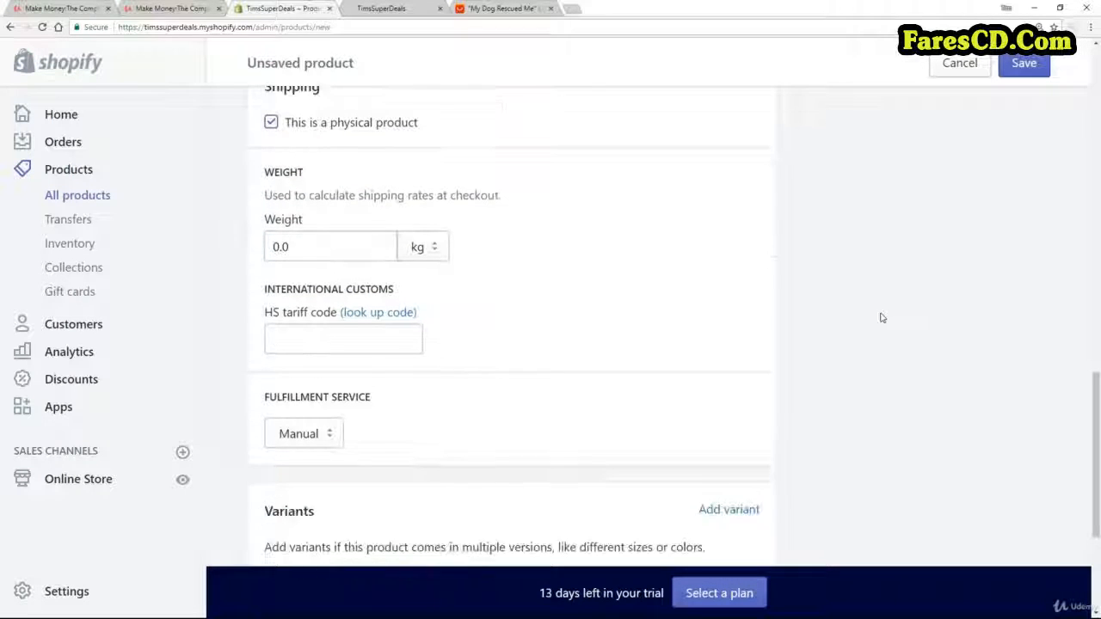
{"action": "scroll", "coordinate": [477, 285], "scroll_direction": "up", "scroll_amount": 1}
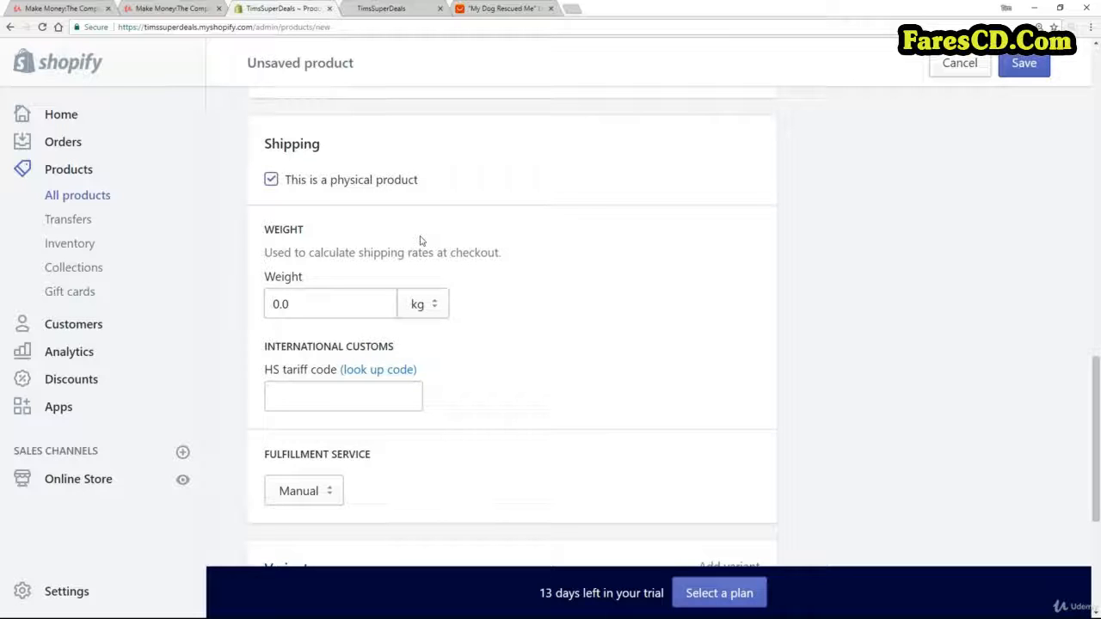
{"action": "scroll", "coordinate": [422, 254], "scroll_direction": "down", "scroll_amount": 4}
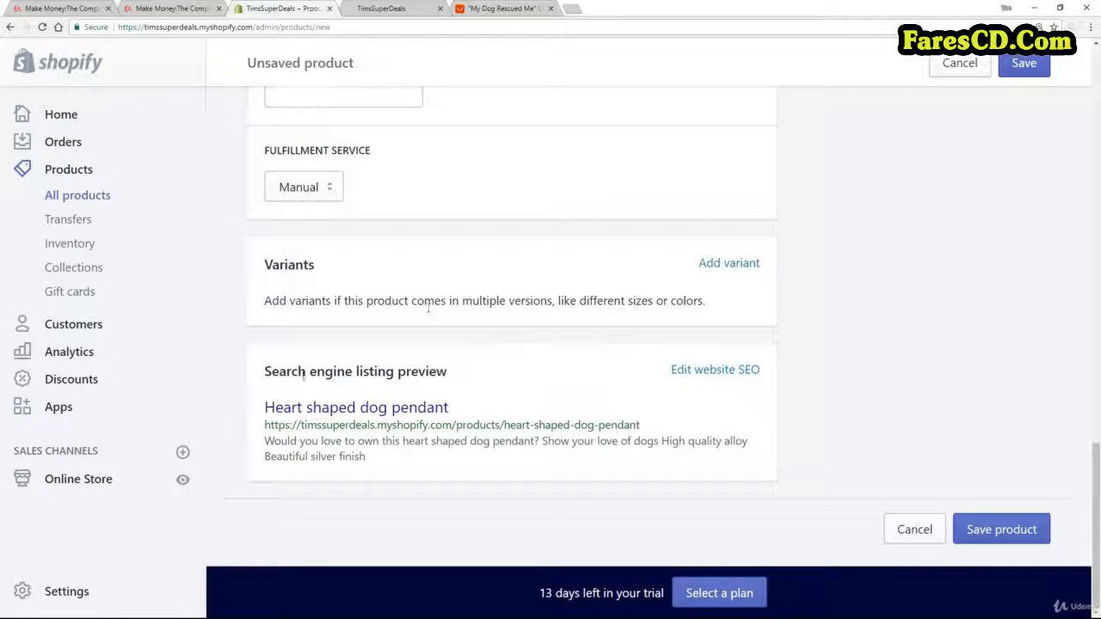
{"action": "left_click_drag", "start_coordinate": [448, 372], "coordinate": [264, 374]}
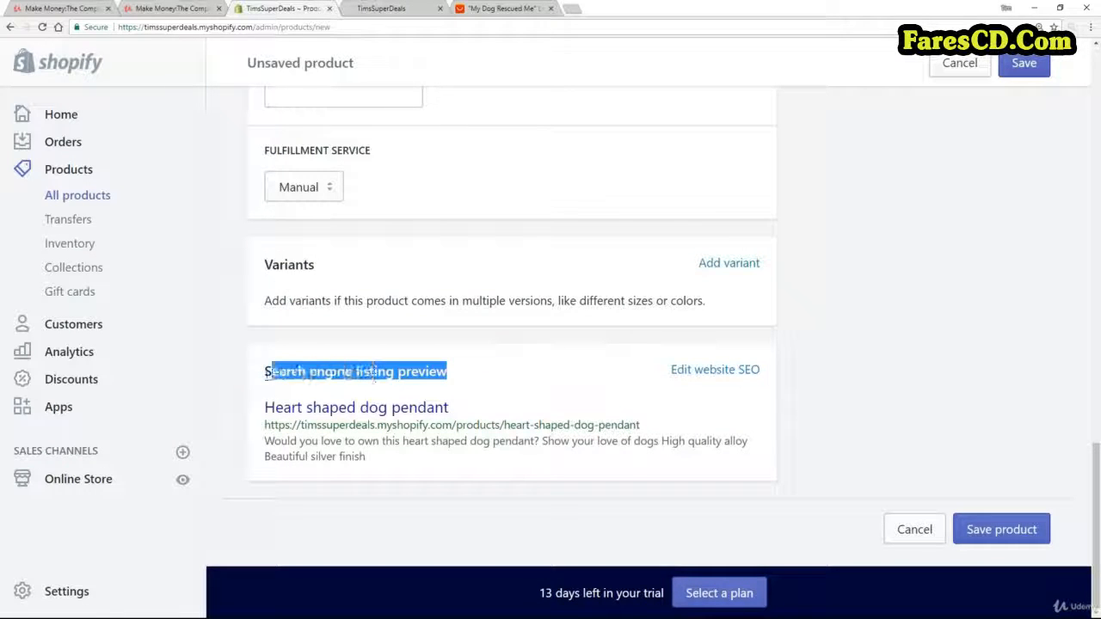
{"action": "left_click", "coordinate": [273, 385]}
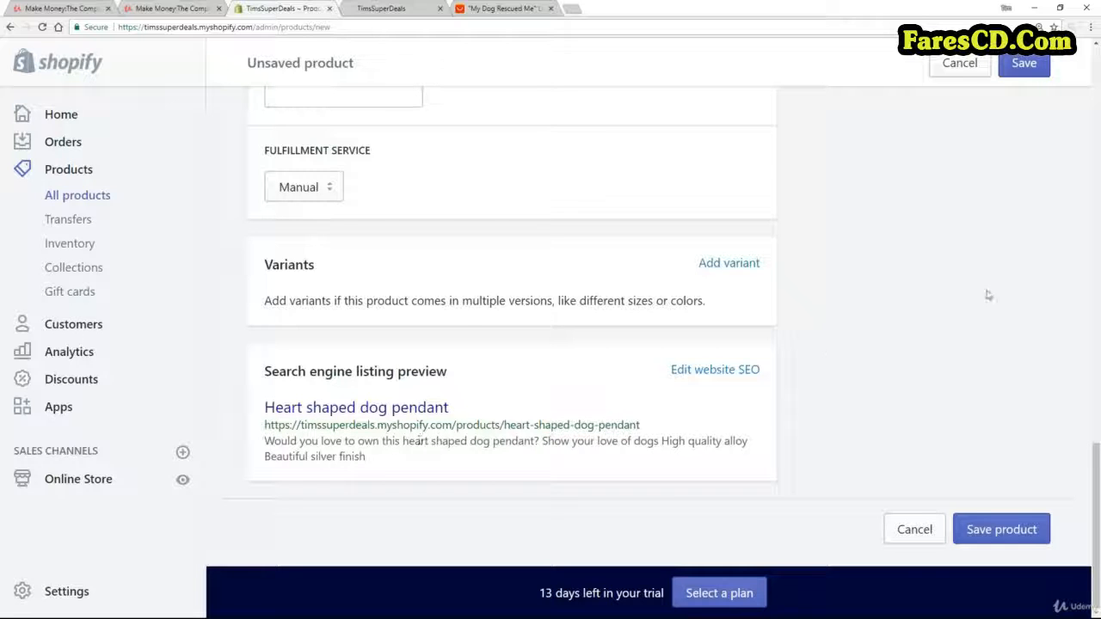
{"action": "left_click", "coordinate": [1024, 63]}
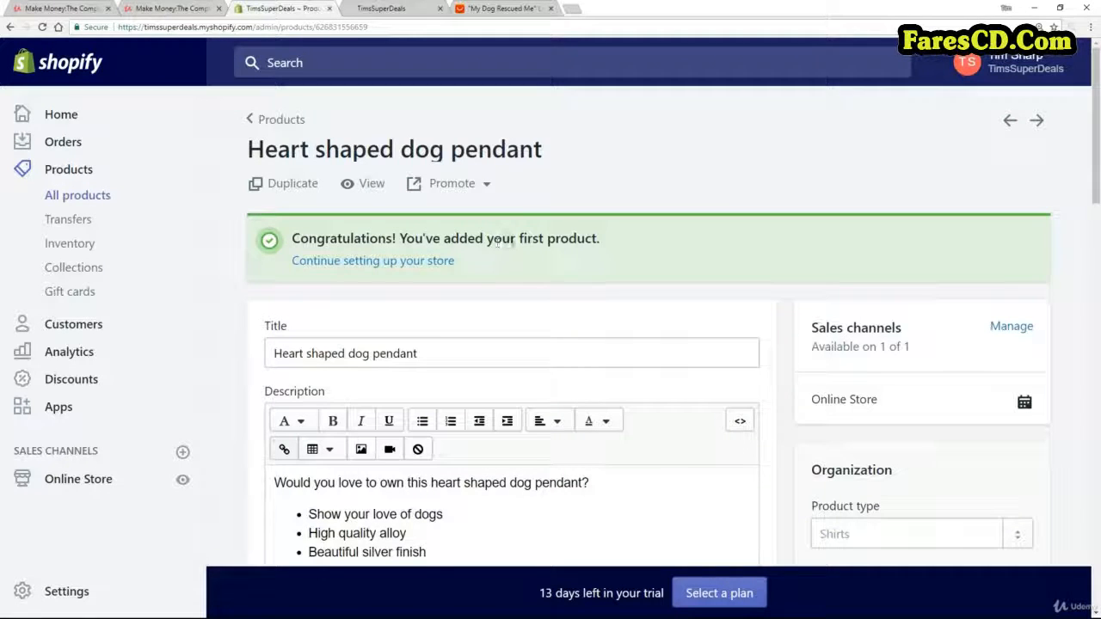
Open the saved product's page in the online store and examine its photos, thumbnails, sale price and description.
{"action": "left_click", "coordinate": [396, 262]}
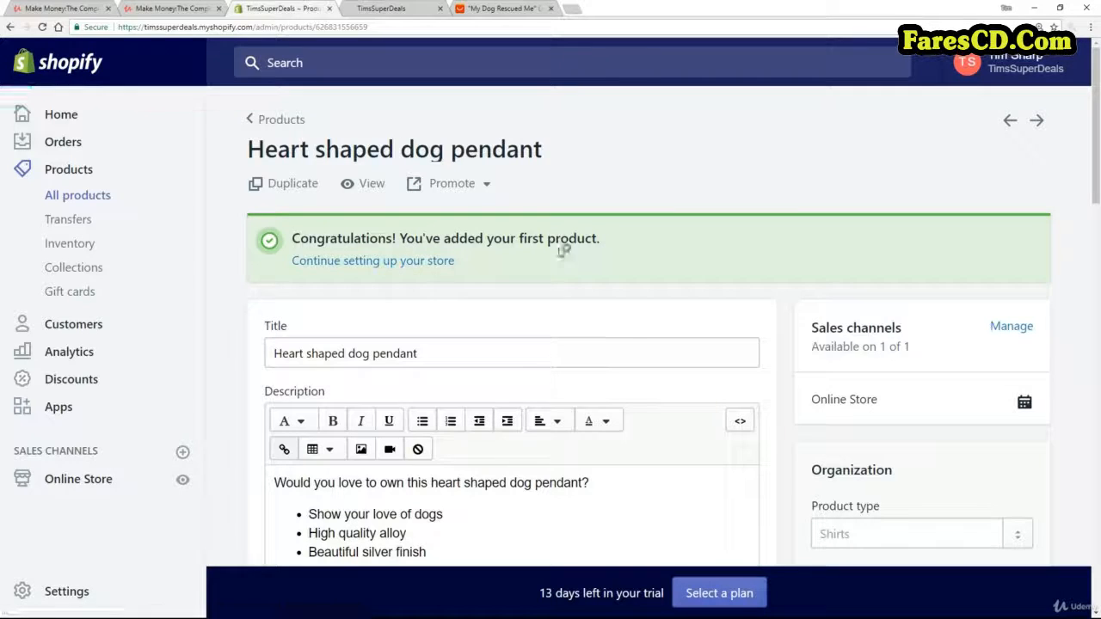
{"action": "left_click", "coordinate": [369, 185]}
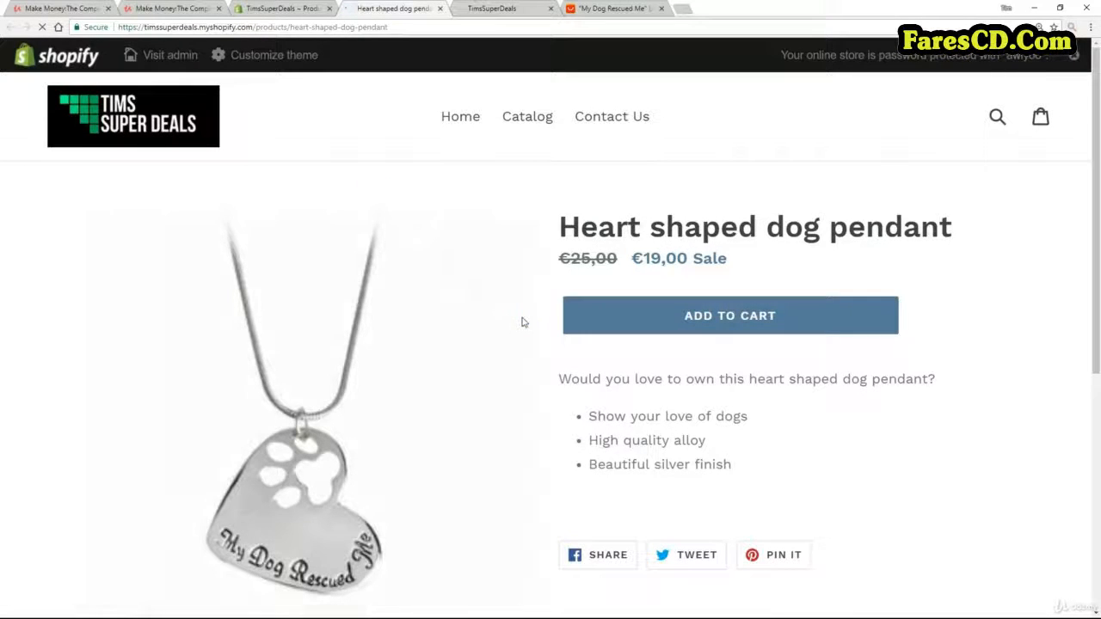
{"action": "scroll", "coordinate": [523, 320], "scroll_direction": "down", "scroll_amount": 1}
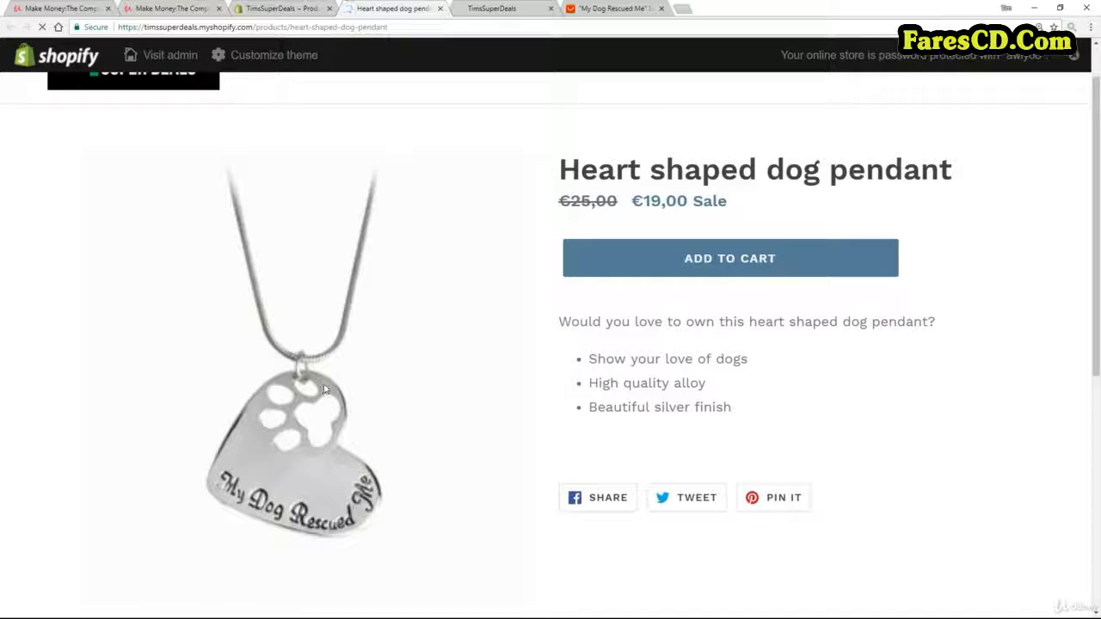
{"action": "scroll", "coordinate": [405, 364], "scroll_direction": "down", "scroll_amount": 3}
{"action": "scroll", "coordinate": [103, 503], "scroll_direction": "down", "scroll_amount": 2}
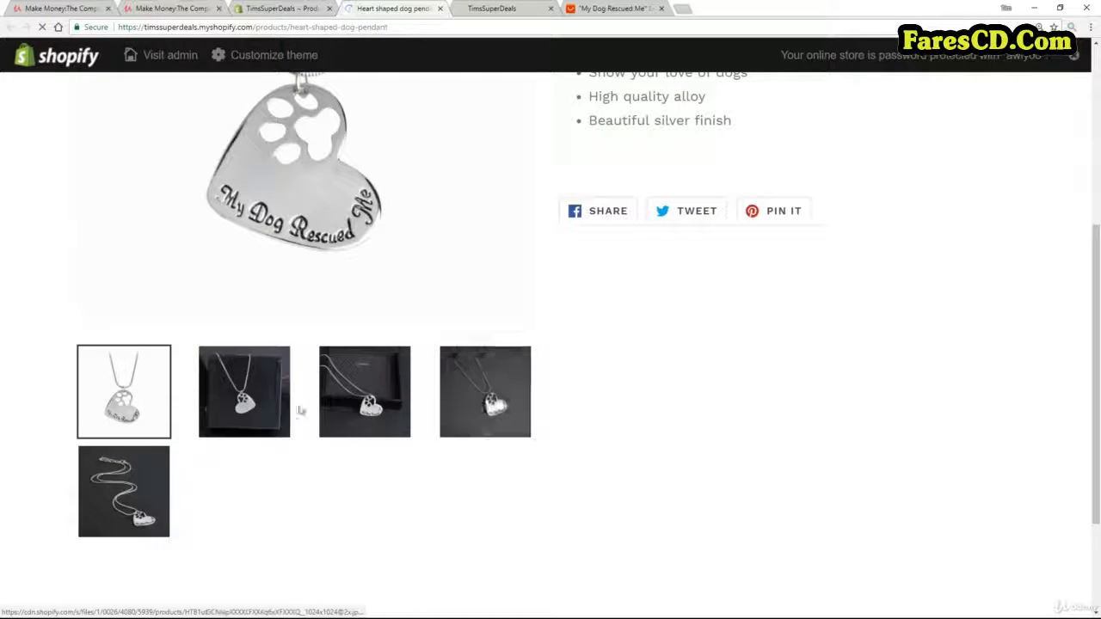
{"action": "scroll", "coordinate": [590, 405], "scroll_direction": "up", "scroll_amount": 5}
{"action": "scroll", "coordinate": [590, 406], "scroll_direction": "up", "scroll_amount": 1}
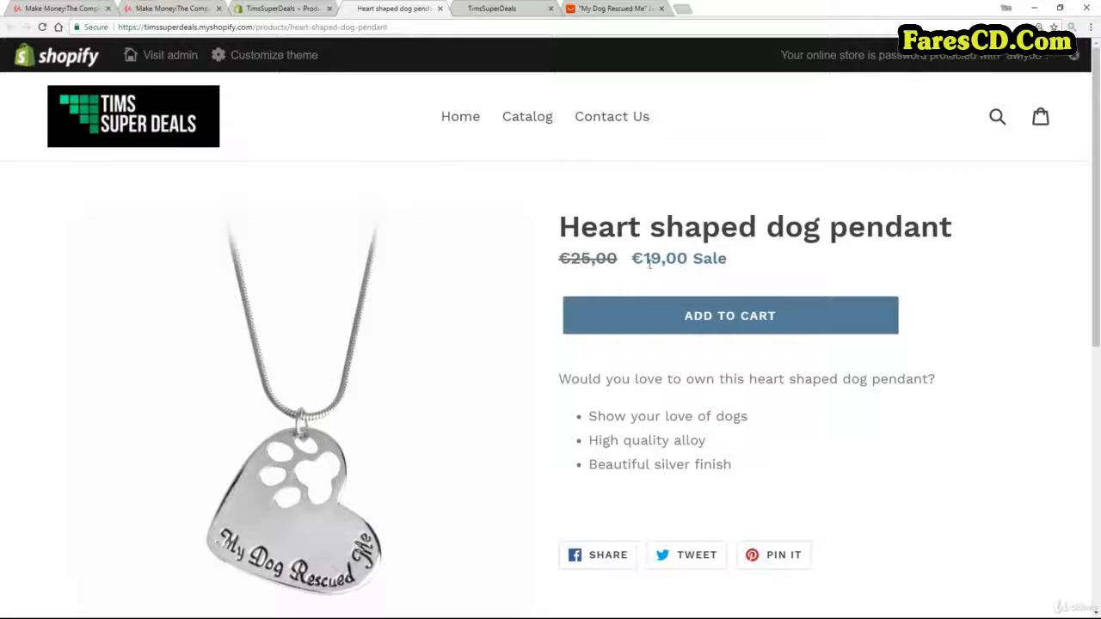
{"action": "scroll", "coordinate": [539, 453], "scroll_direction": "down", "scroll_amount": 4}
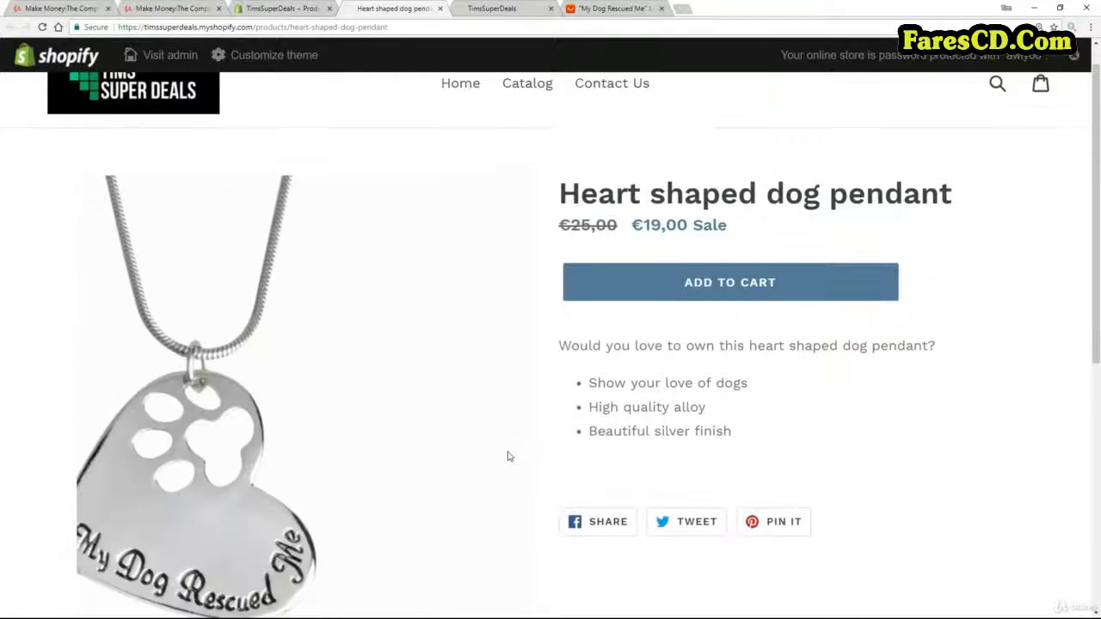
{"action": "scroll", "coordinate": [719, 467], "scroll_direction": "up", "scroll_amount": 5}
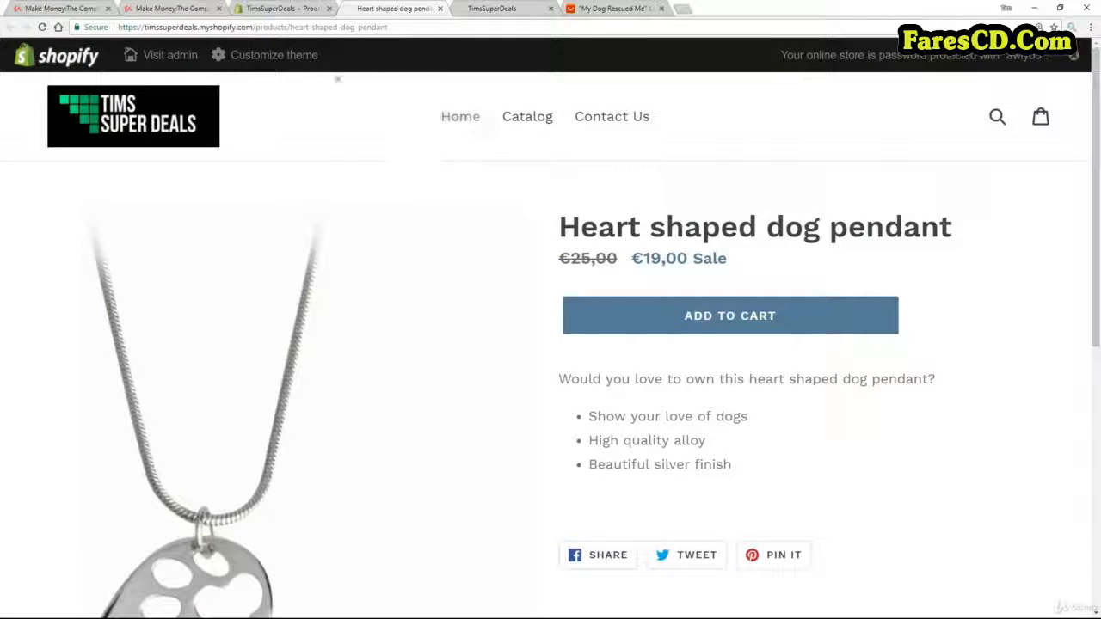
Return to the product's admin page and review its organization settings, including product type, vendor, collections and tags.
{"action": "left_click", "coordinate": [270, 10]}
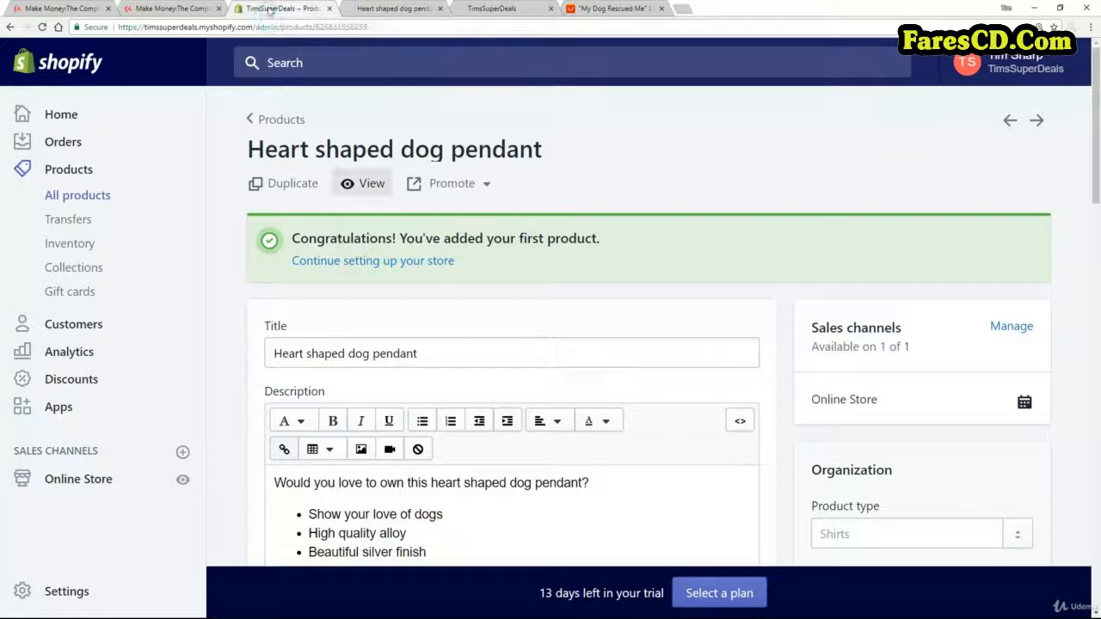
{"action": "scroll", "coordinate": [822, 191], "scroll_direction": "down", "scroll_amount": 1}
{"action": "scroll", "coordinate": [822, 191], "scroll_direction": "down", "scroll_amount": 3}
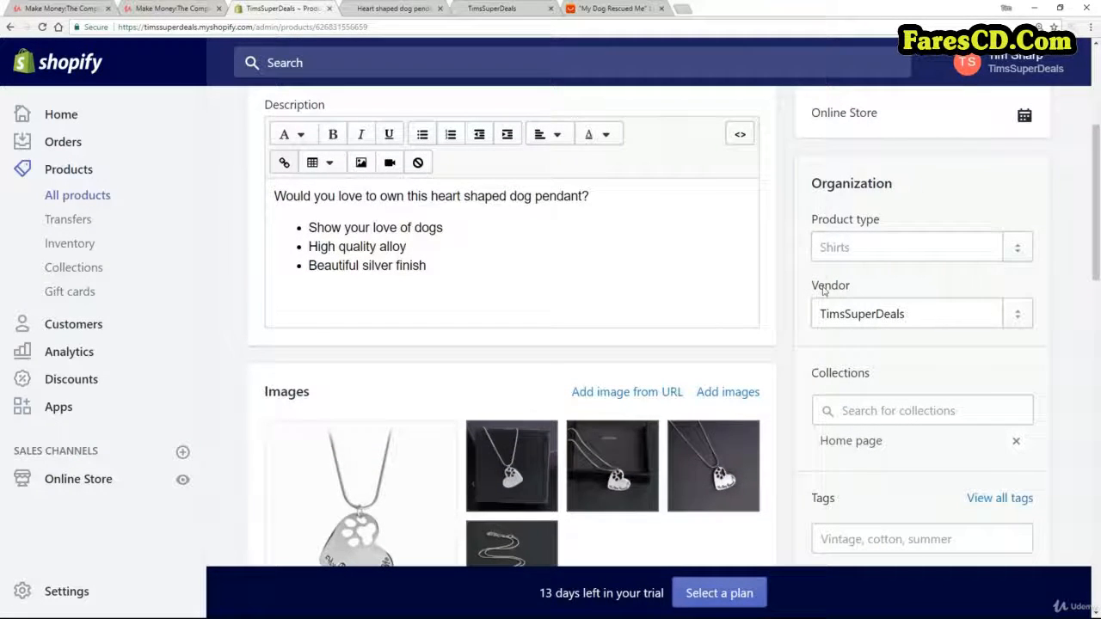
{"action": "scroll", "coordinate": [910, 339], "scroll_direction": "down", "scroll_amount": 1}
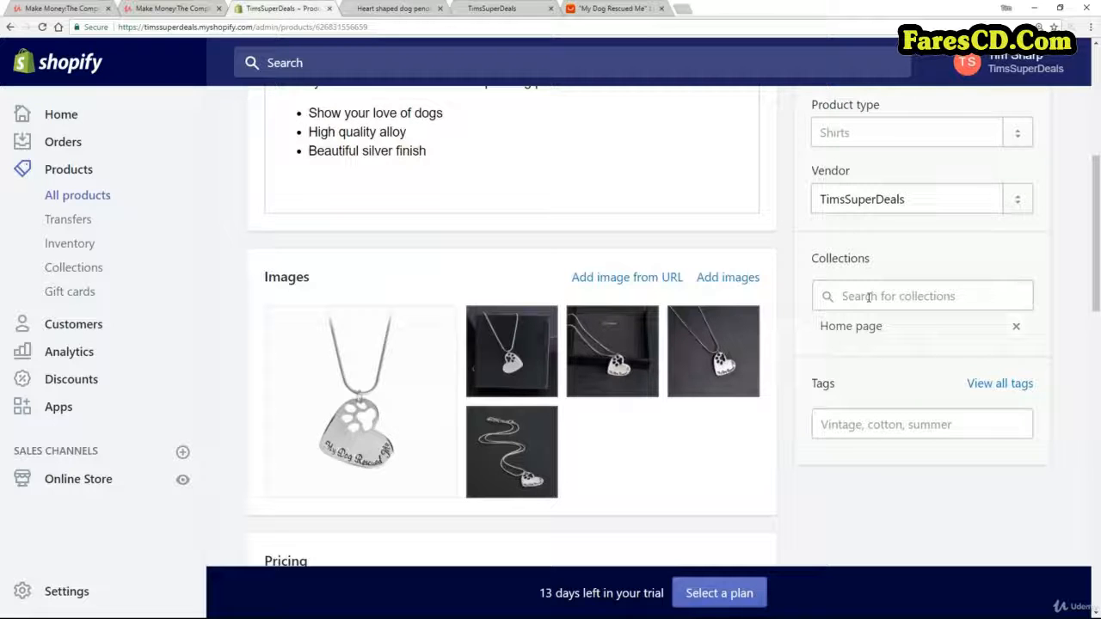
{"action": "scroll", "coordinate": [865, 297], "scroll_direction": "up", "scroll_amount": 5}
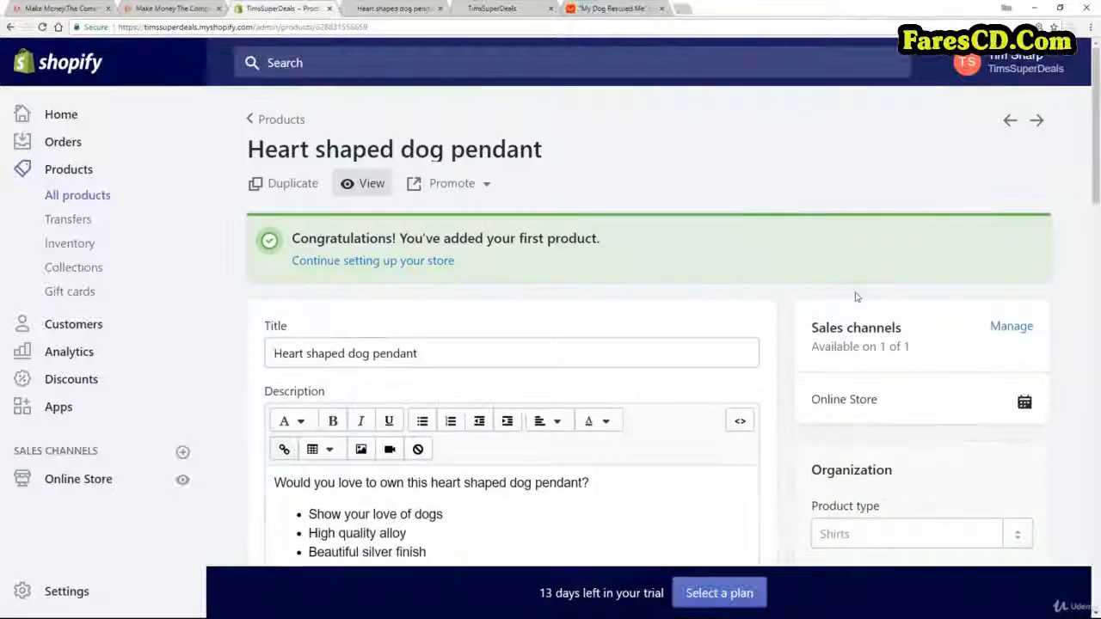